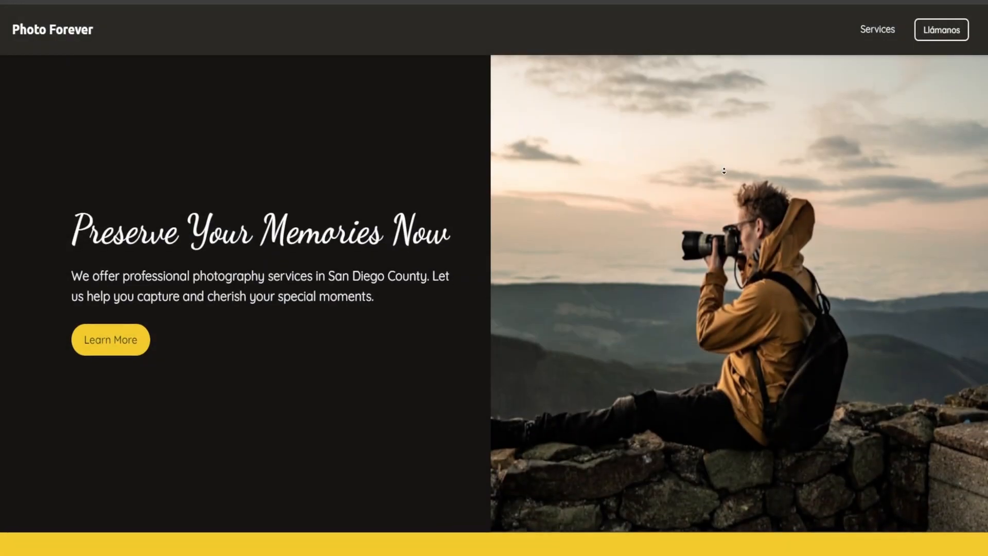
# Step: Look over the Photo Forever sample website from its banner through the client logos to the Services section
pyautogui.scroll(-3, 723, 180)
pyautogui.scroll(-8, 722, 192)
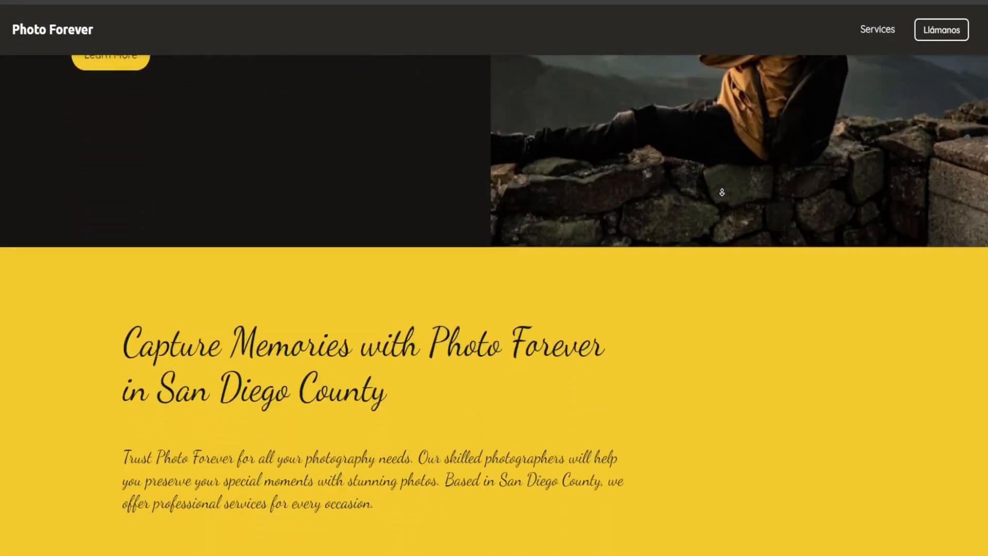
pyautogui.scroll(-8, 722, 192)
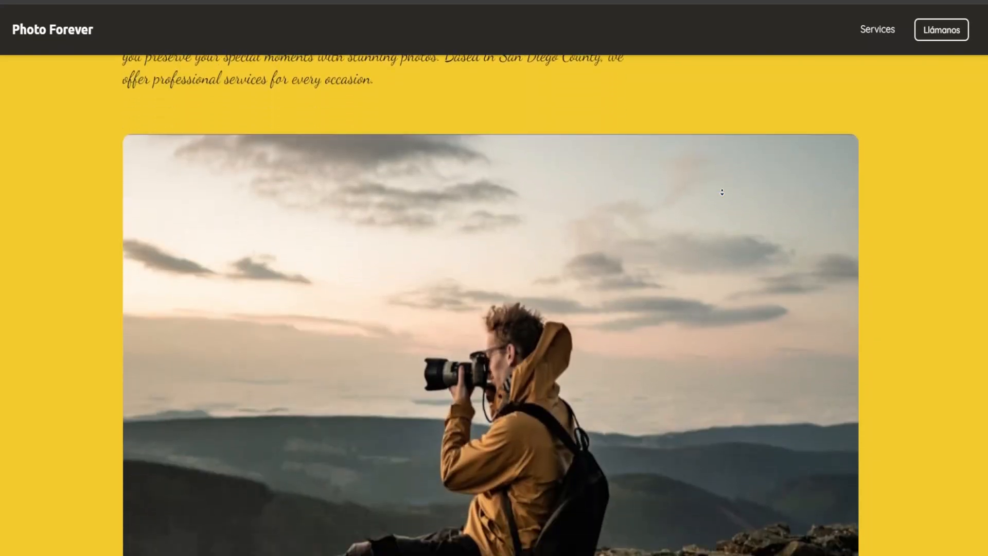
pyautogui.scroll(-8, 722, 192)
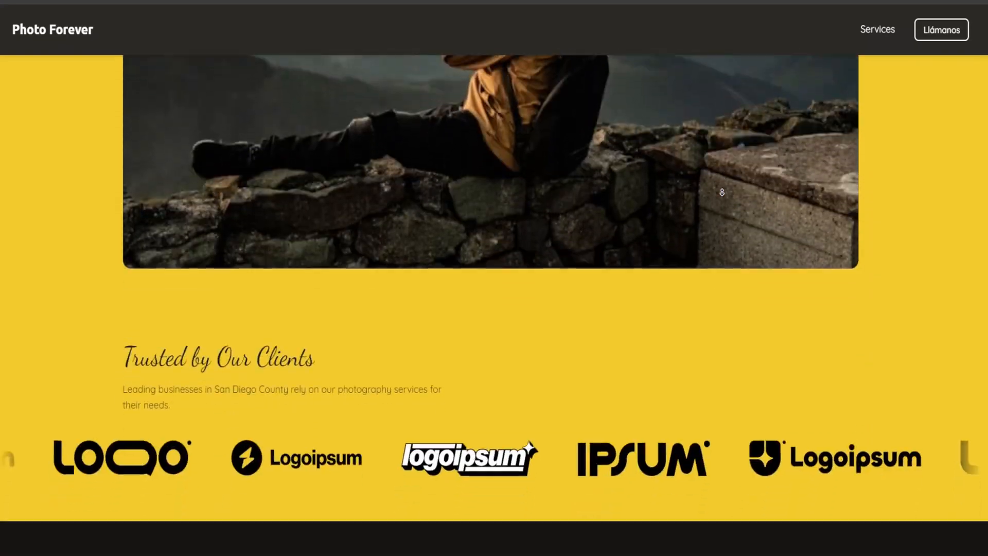
pyautogui.scroll(-8, 722, 192)
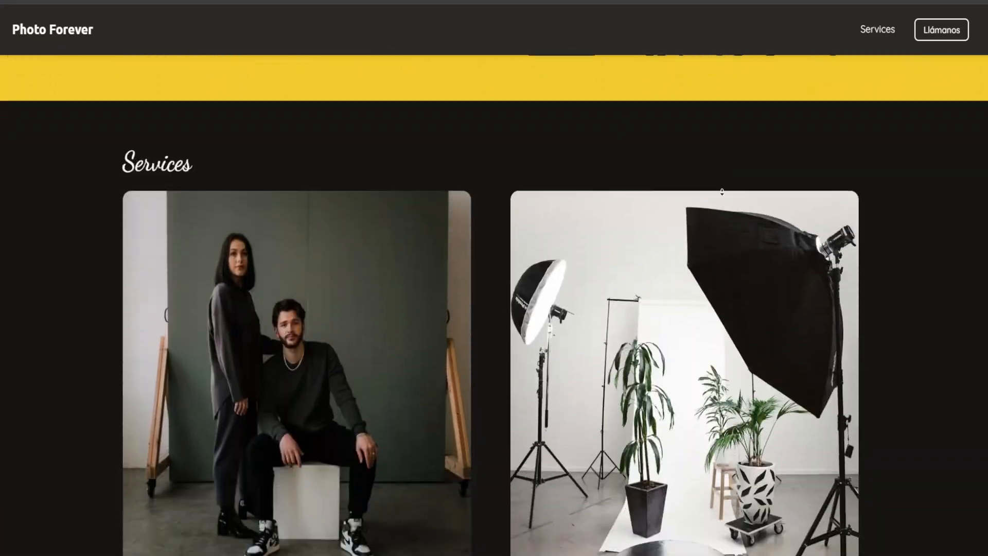
pyautogui.scroll(-2, 722, 192)
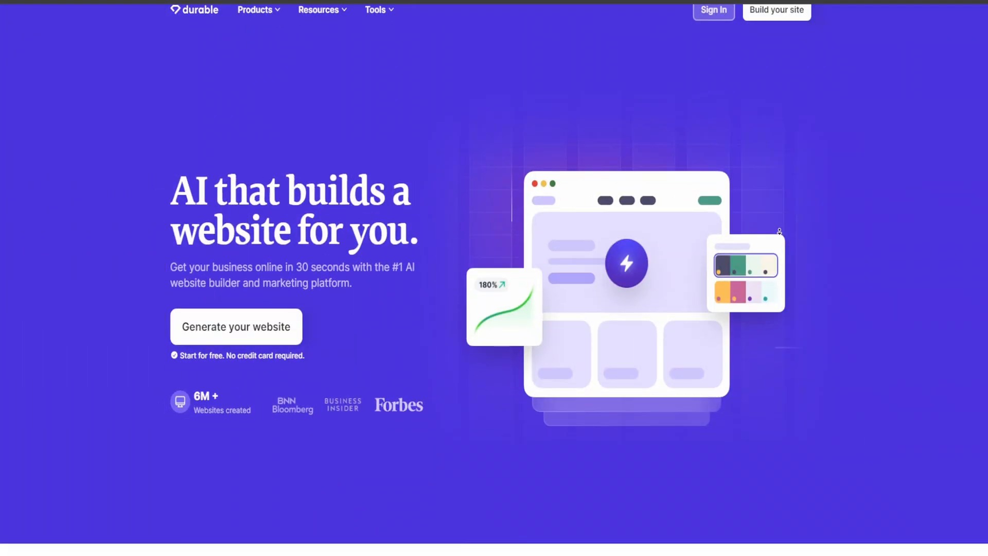
# Step: Switch to the Durable home page and look over its product features and AI-powered website editor section
pyautogui.scroll(-5, 780, 231)
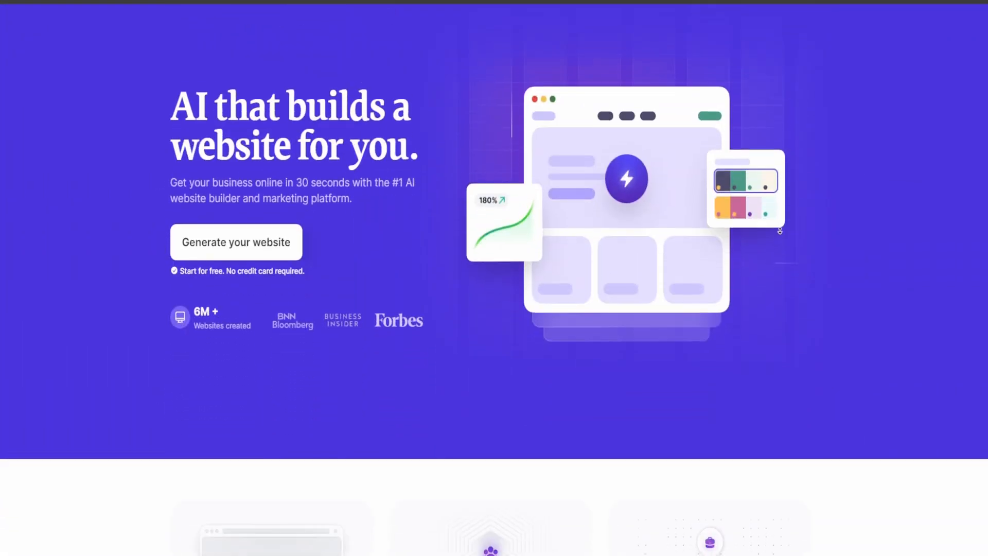
pyautogui.scroll(-4, 781, 225)
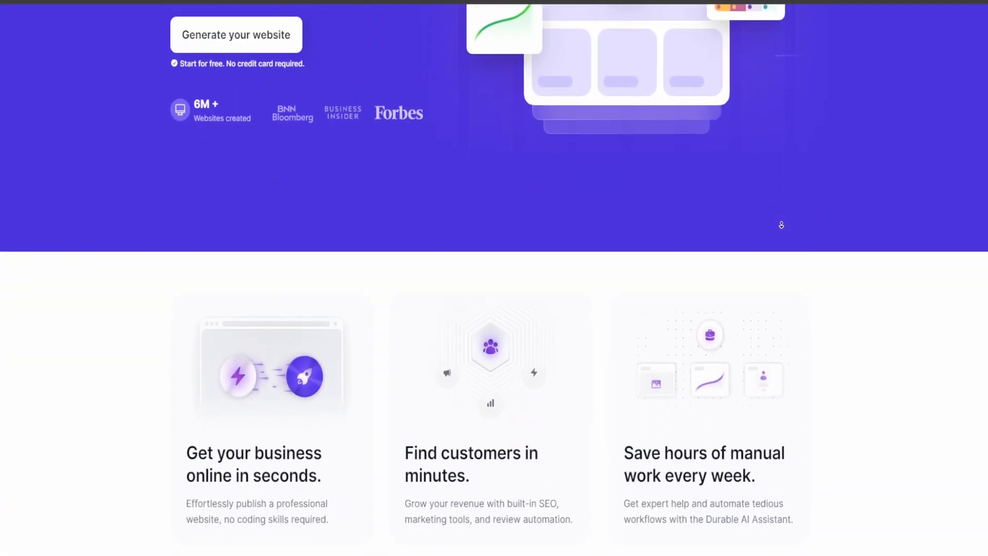
pyautogui.scroll(-4, 781, 225)
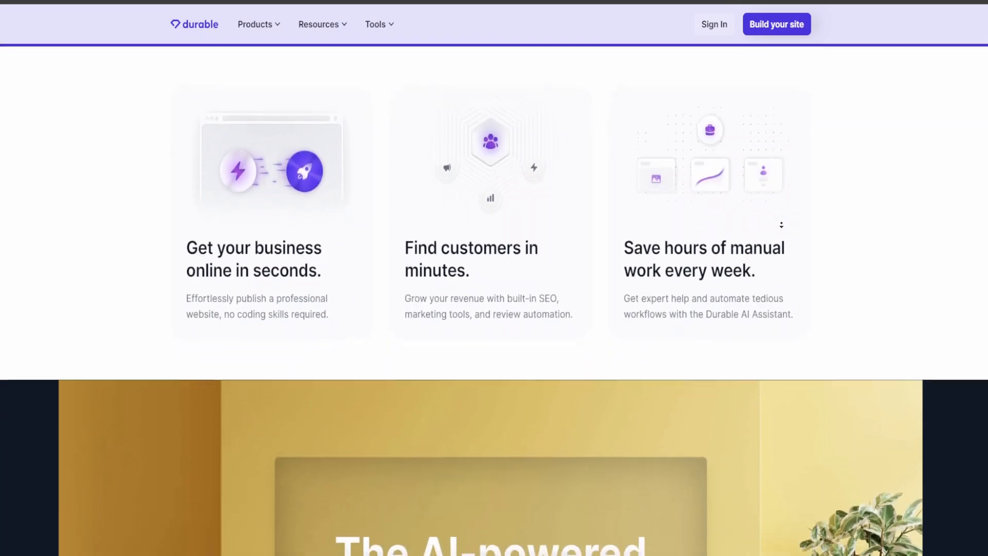
pyautogui.scroll(-4, 781, 225)
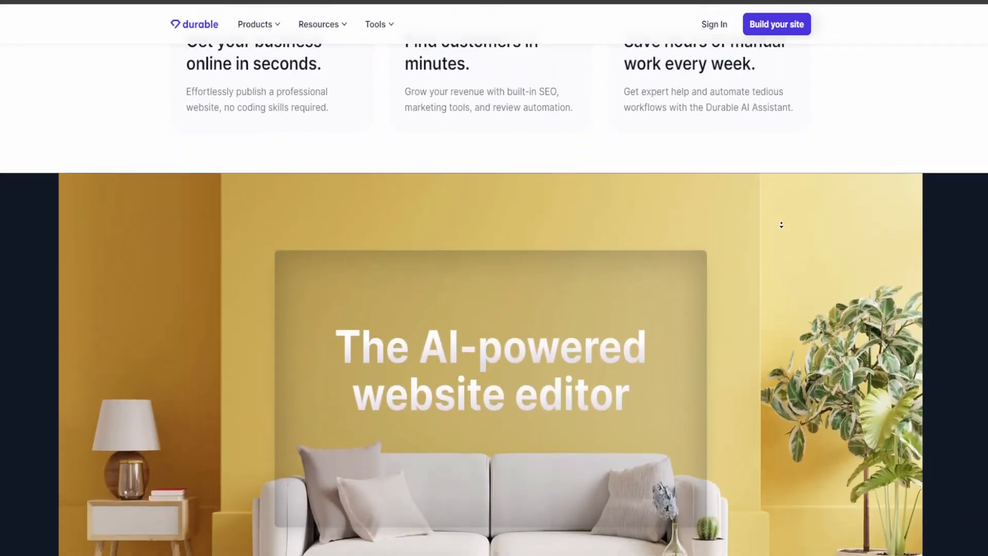
pyautogui.scroll(-3, 782, 225)
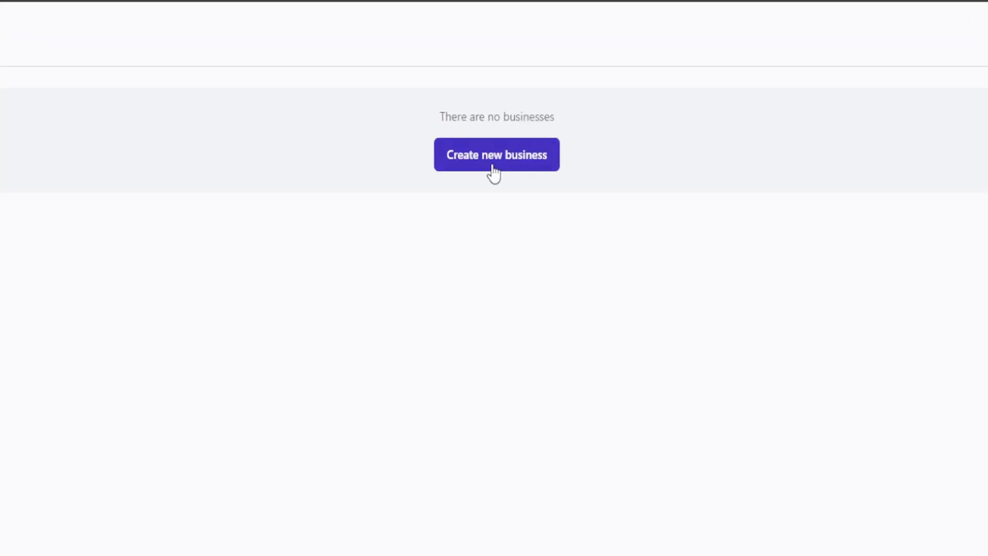
# Step: Create the business Photo Forever with industry Photography, location San Diego, CA, USA and website language English, and generate its website
pyautogui.click(488, 157)
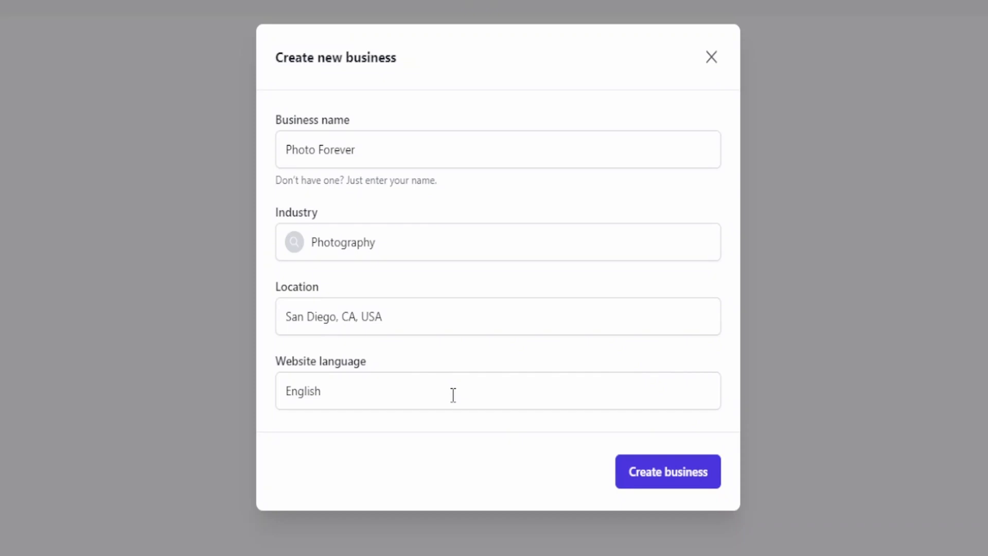
pyautogui.click(656, 482)
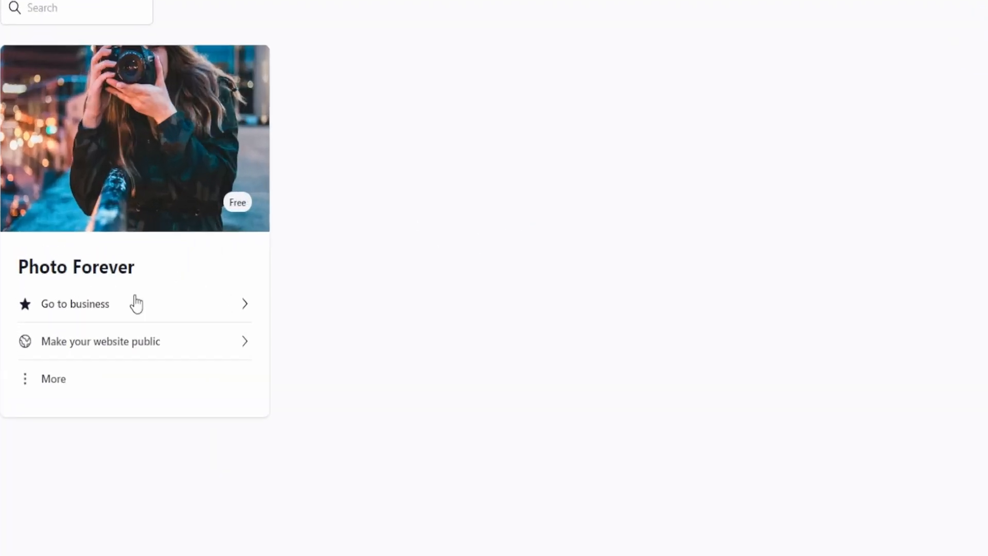
pyautogui.click(136, 304)
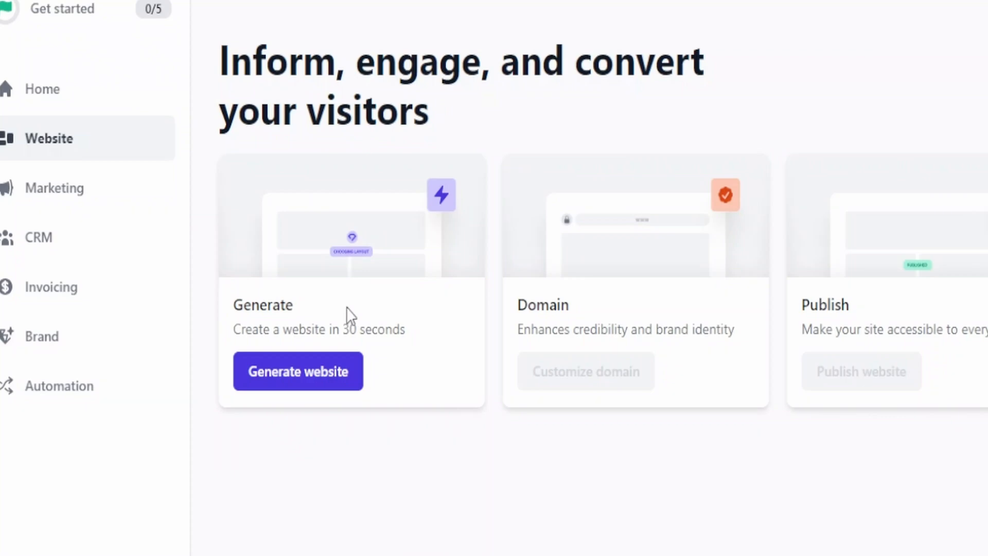
pyautogui.click(307, 380)
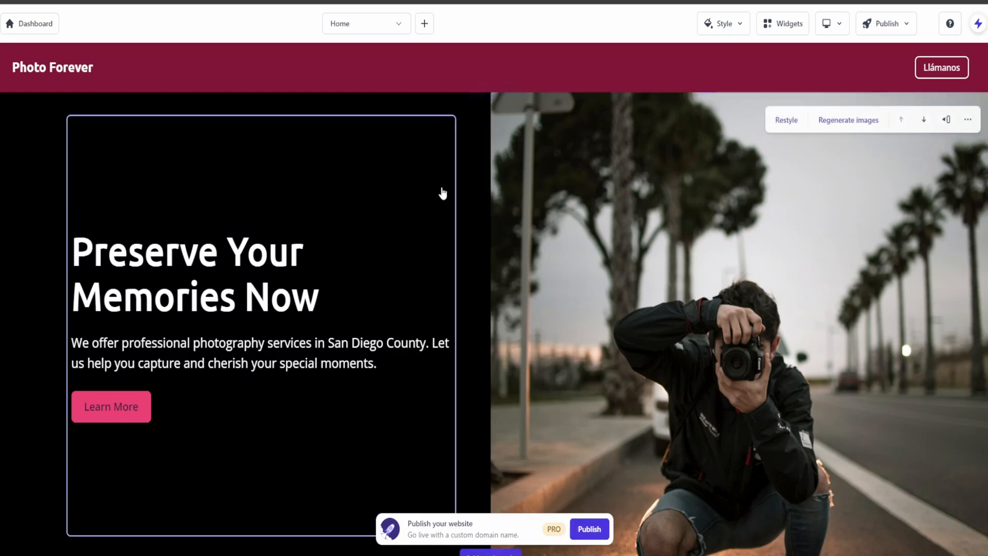
# Step: Review the generated home page's sections, from the banner through clients and services to the pricing plans
pyautogui.scroll(-3, 436, 187)
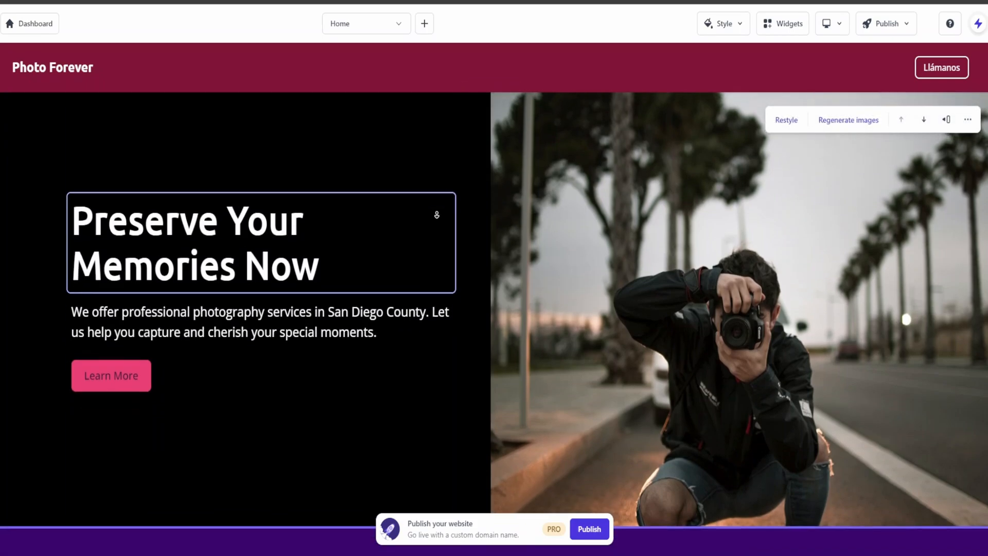
pyautogui.scroll(-5, 437, 218)
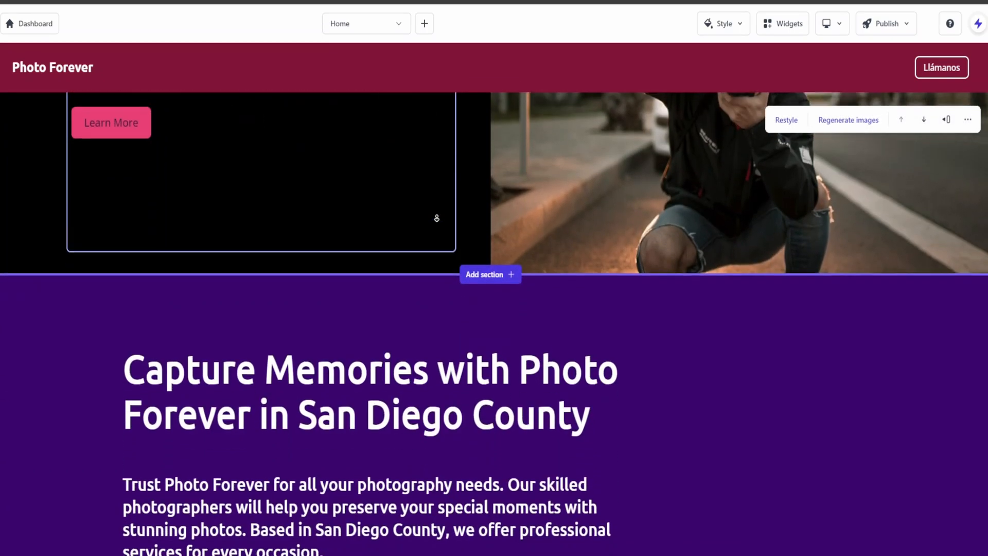
pyautogui.scroll(-6, 437, 219)
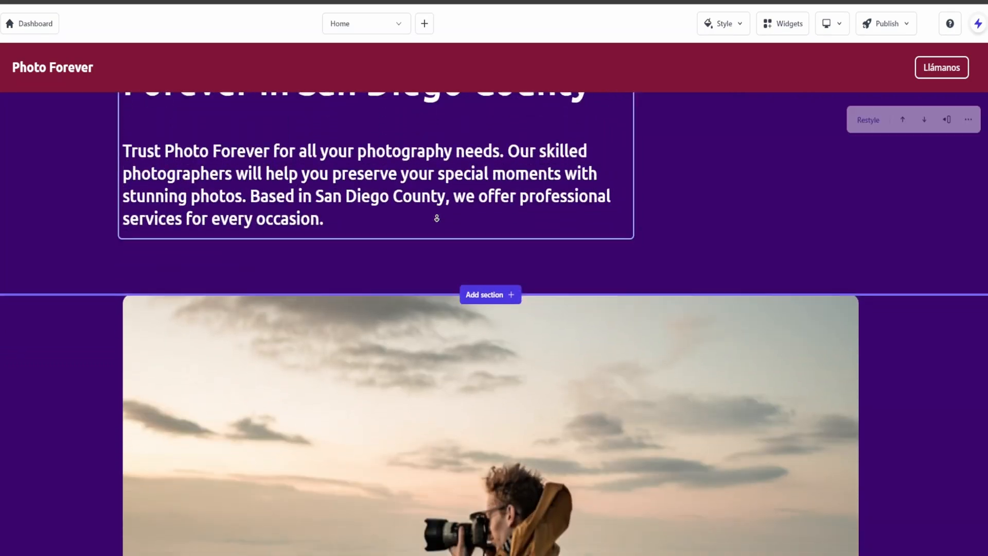
pyautogui.scroll(-6, 437, 218)
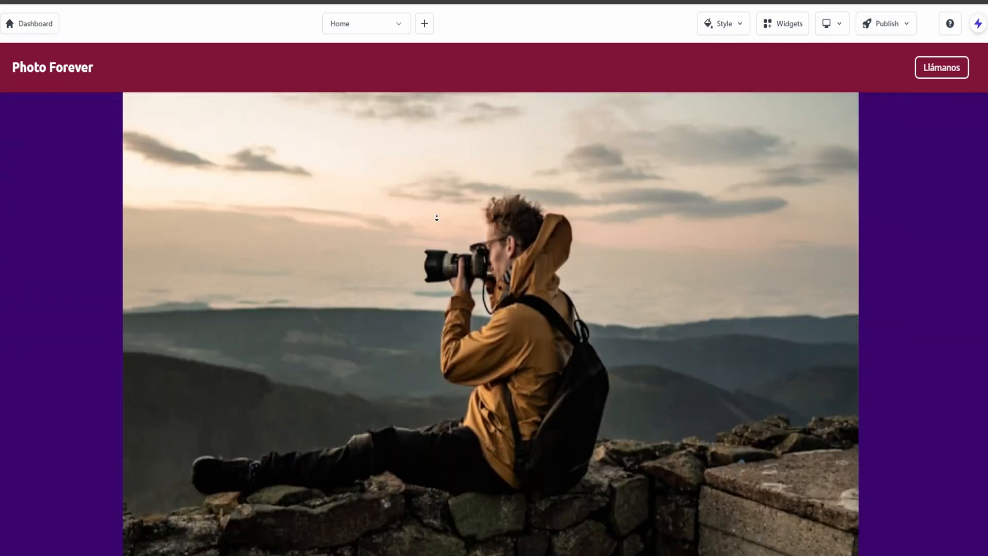
pyautogui.scroll(-5, 437, 219)
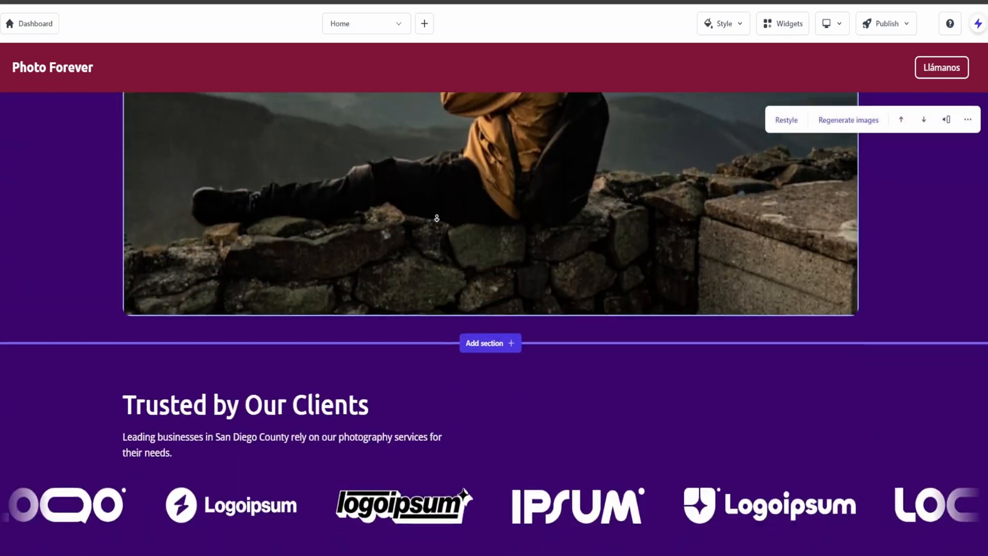
pyautogui.scroll(-5, 437, 218)
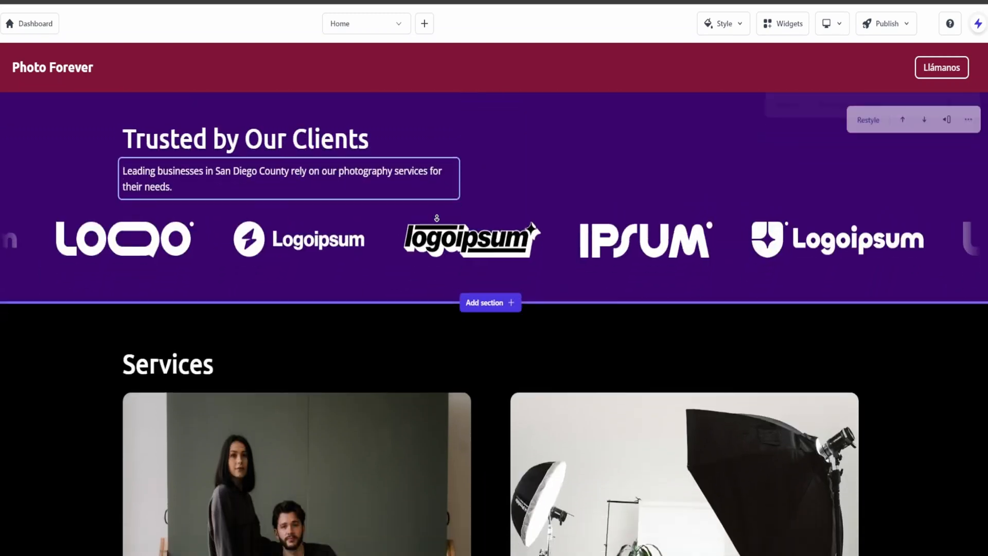
pyautogui.scroll(-5, 436, 218)
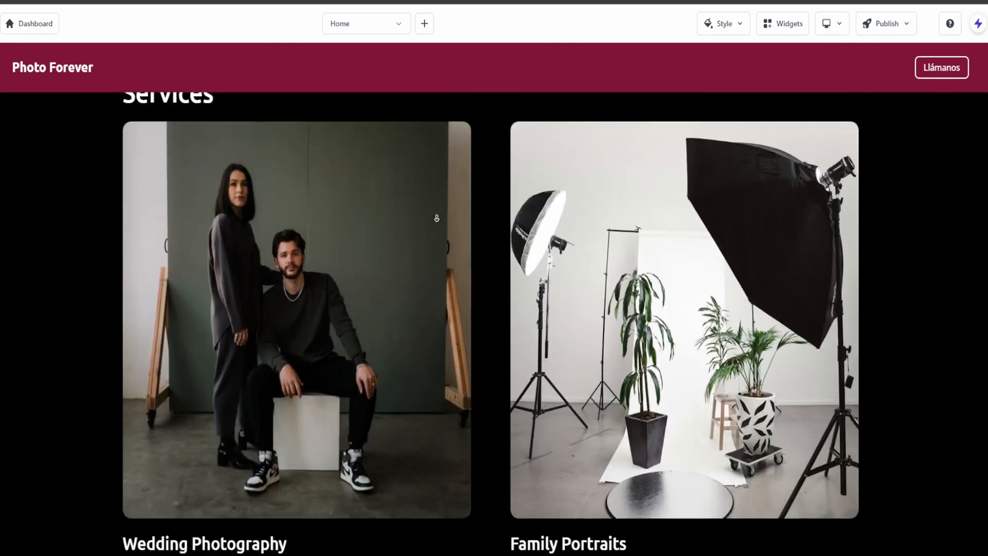
pyautogui.scroll(-4, 437, 219)
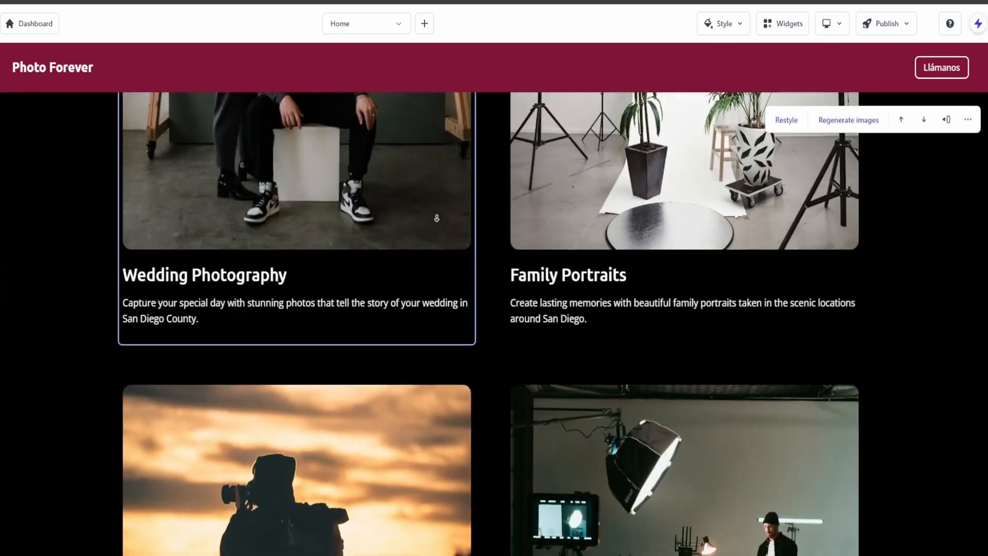
pyautogui.scroll(-20, 436, 219)
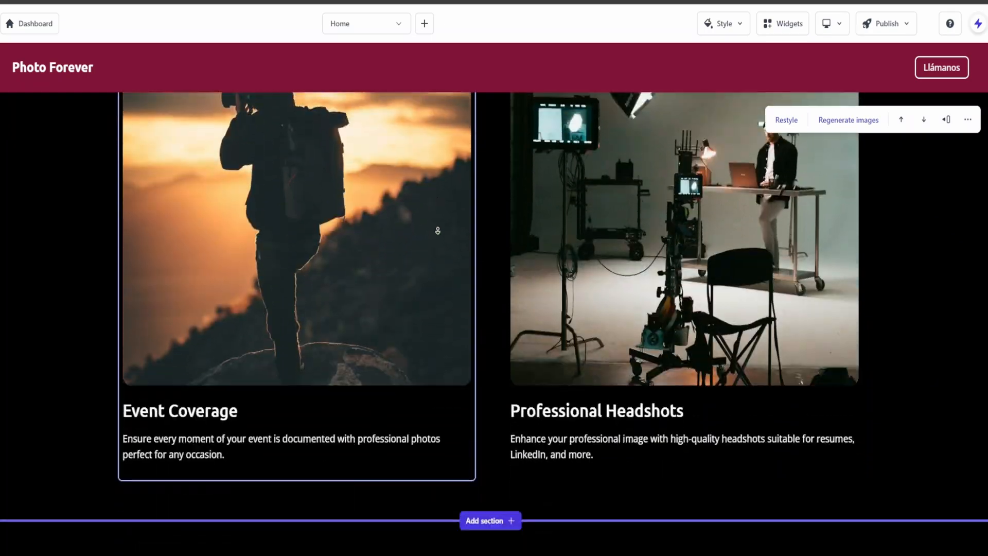
pyautogui.scroll(-20, 438, 231)
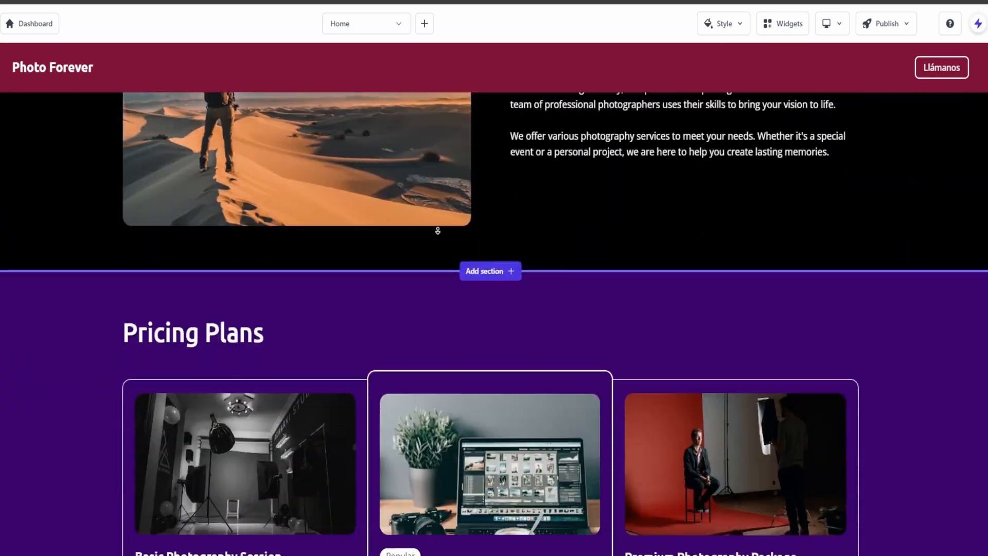
pyautogui.scroll(-3, 437, 230)
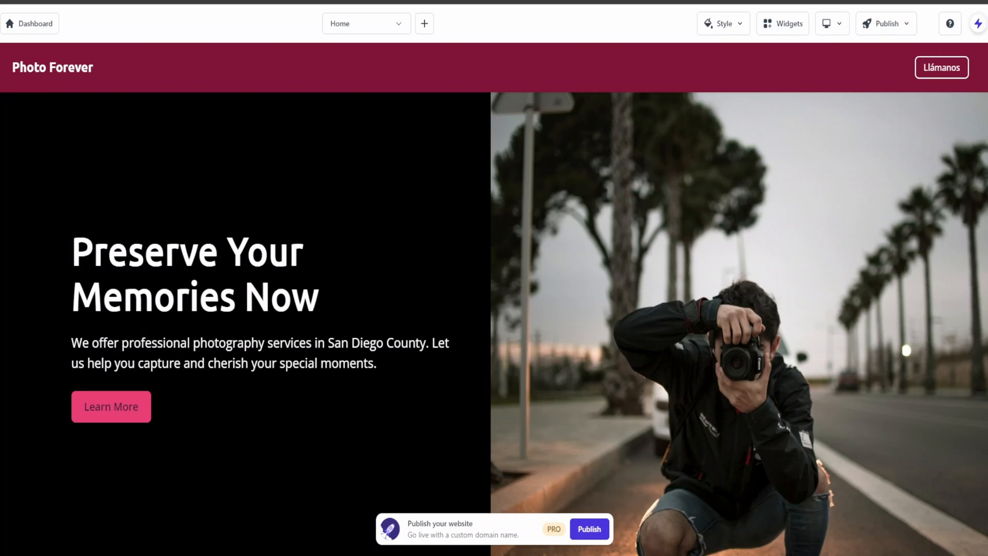
# Step: Open the banner image's settings and explore the Shutterstock, Unsplash and Library replacement sources, entering Photography as the Shutterstock search term
pyautogui.moveTo(695, 154)
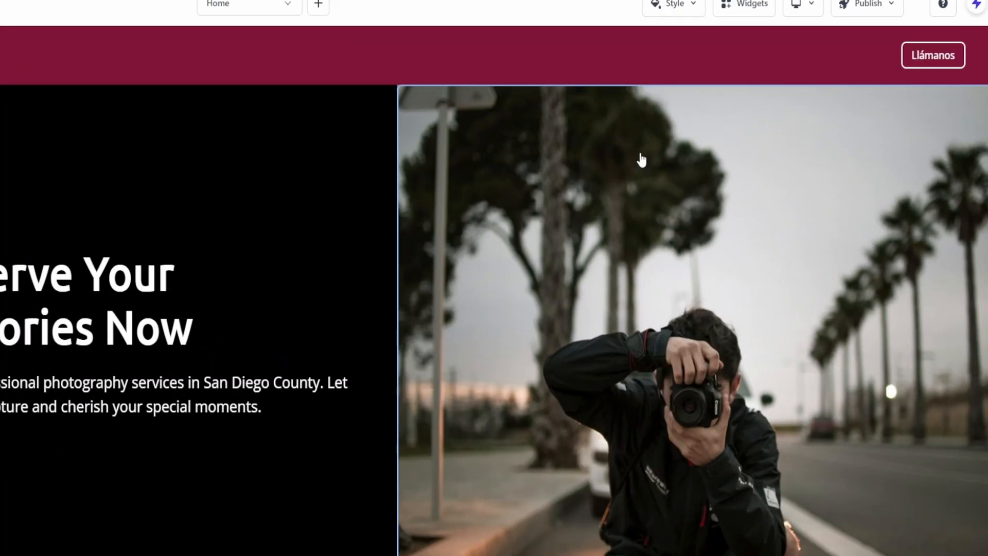
pyautogui.click(695, 154)
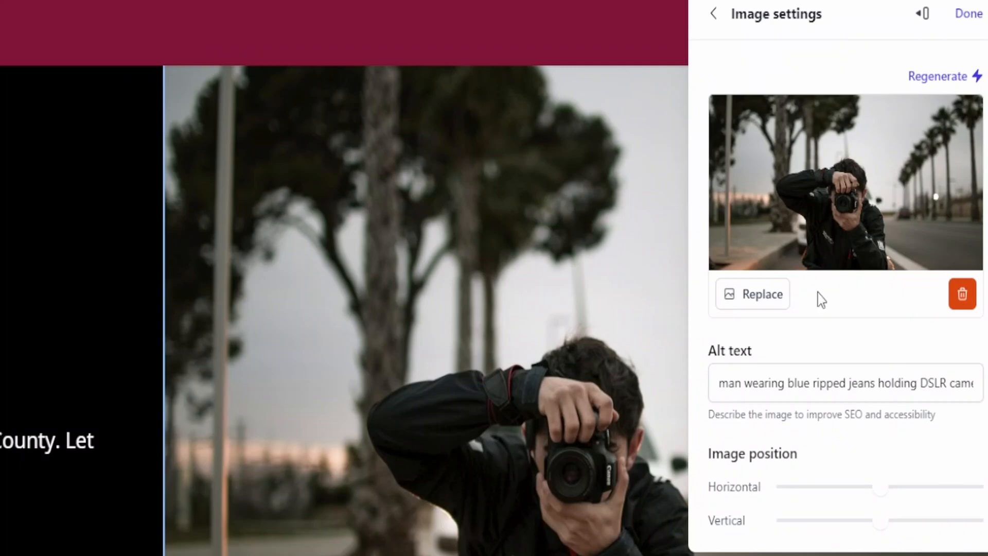
pyautogui.click(765, 297)
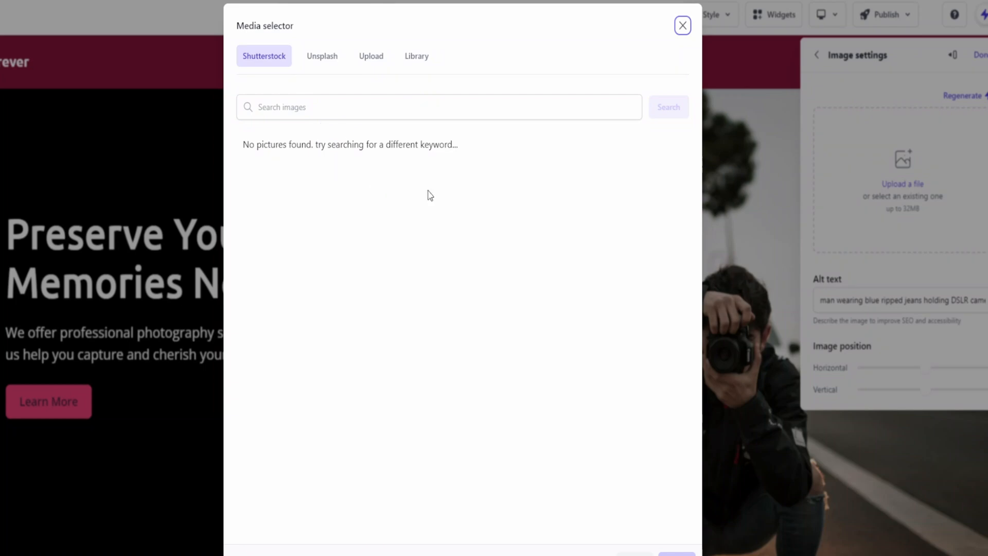
pyautogui.click(226, 90)
pyautogui.write('Photography')
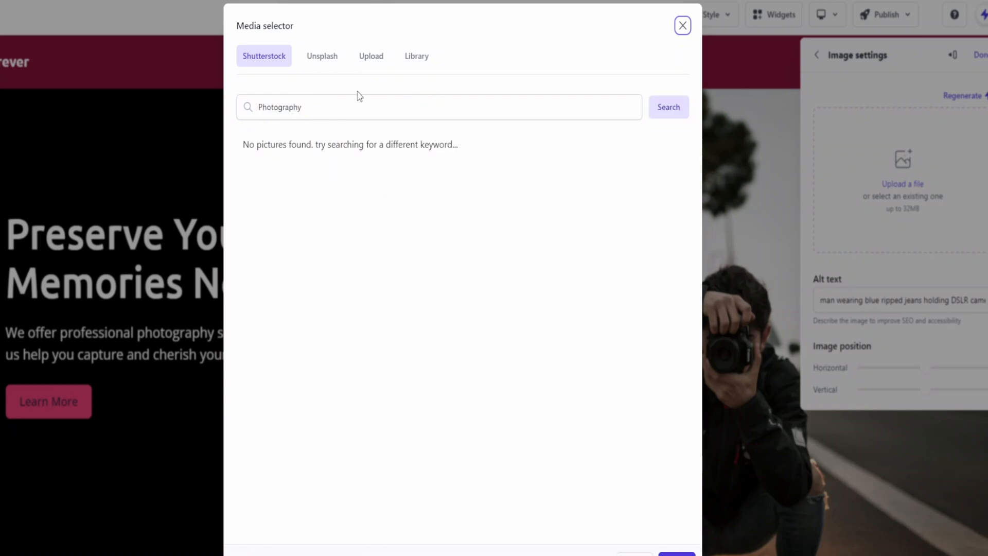
pyautogui.click(327, 60)
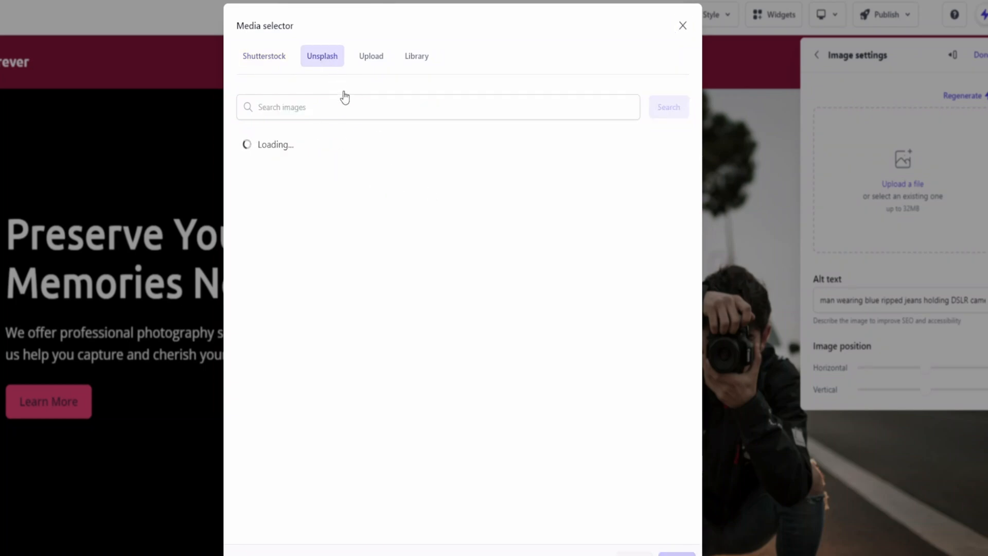
pyautogui.click(416, 56)
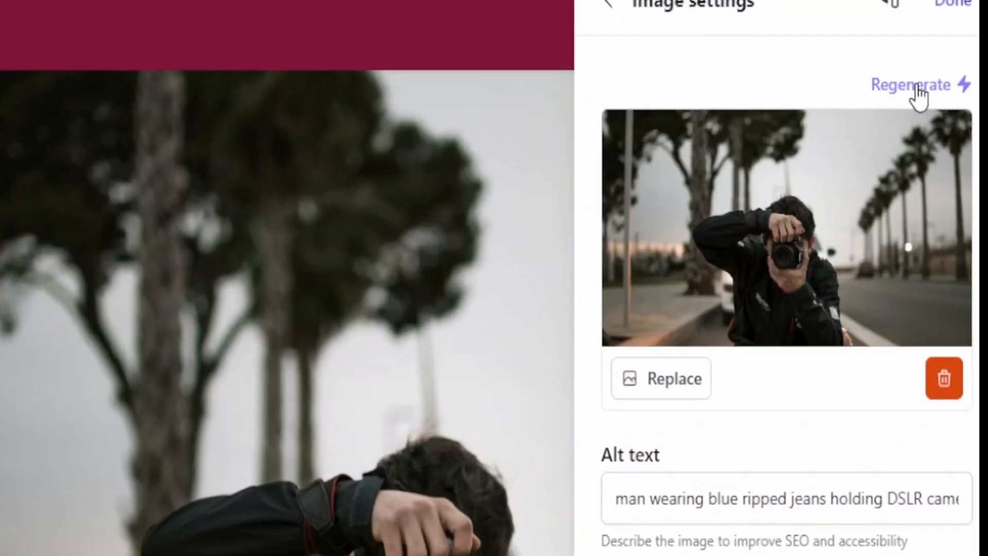
# Step: Regenerate the banner image with AI and close its image settings
pyautogui.click(915, 87)
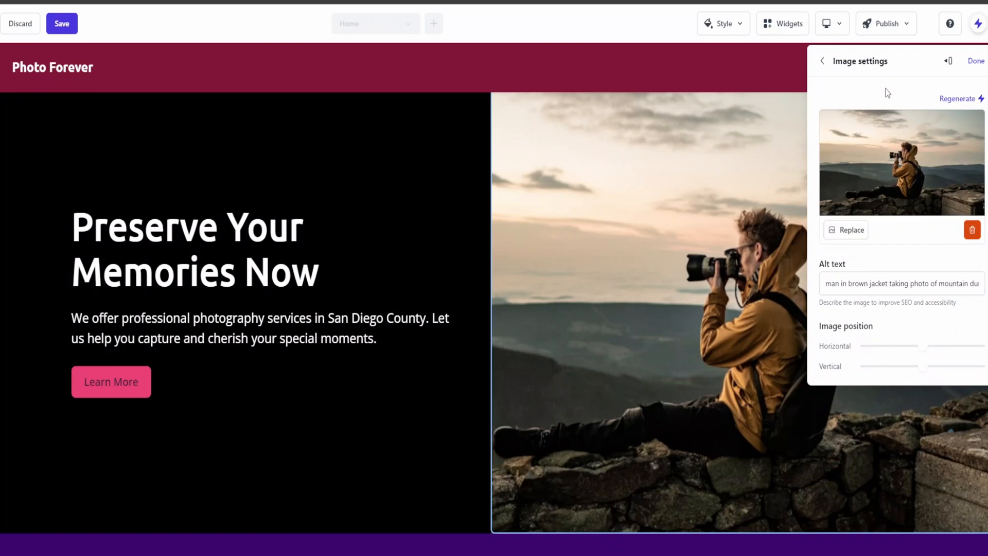
pyautogui.click(975, 66)
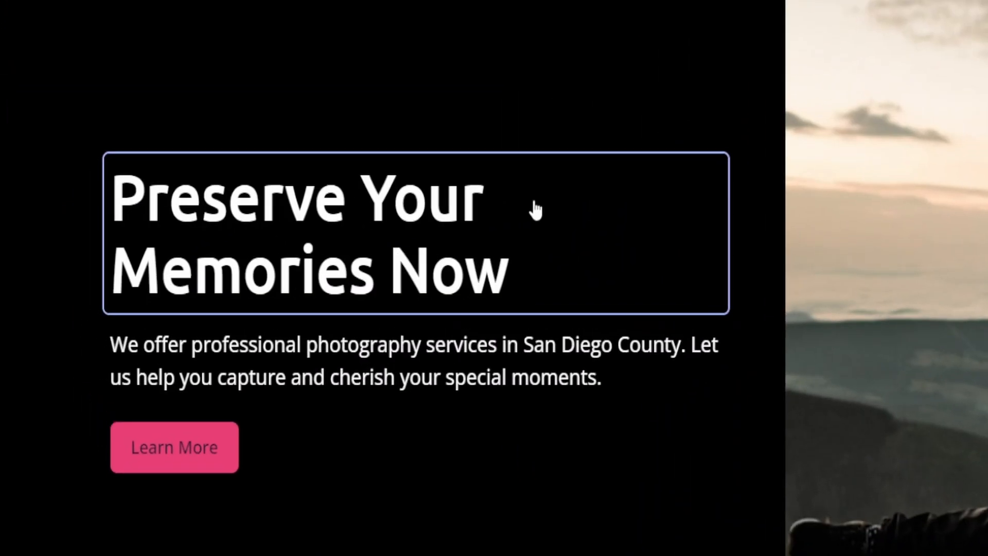
# Step: Open the banner heading's content settings and examine its editable tagline, heading, subtext and image fields
pyautogui.click(534, 205)
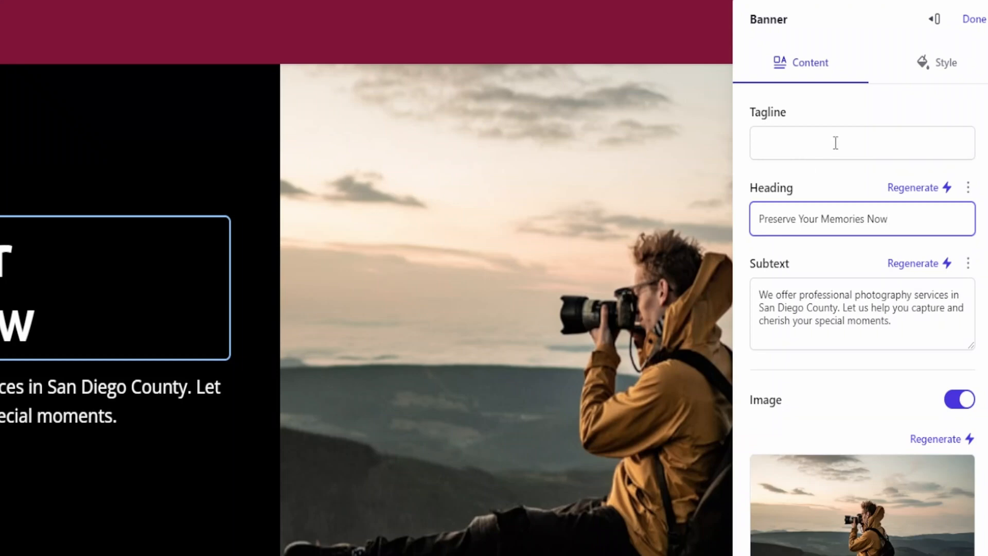
pyautogui.click(804, 138)
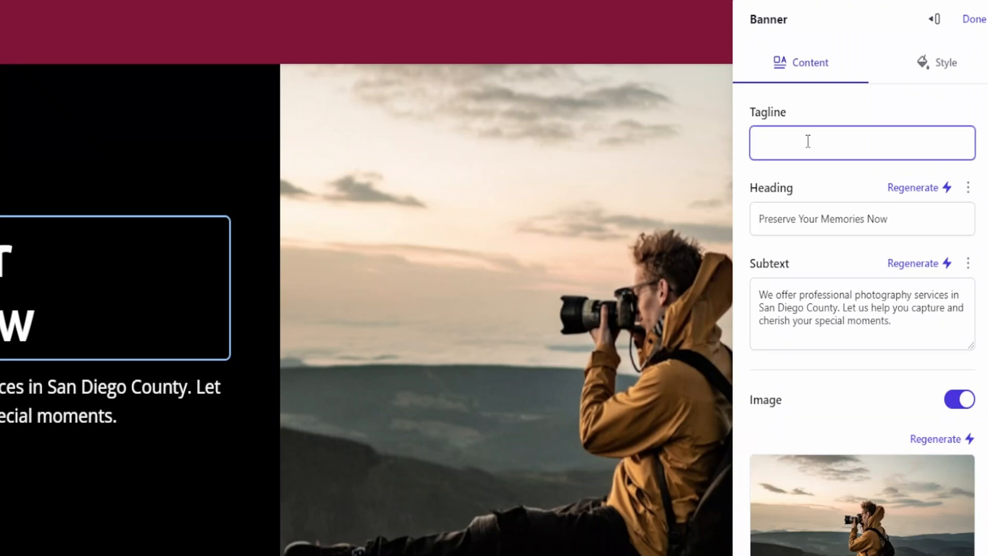
pyautogui.click(838, 220)
pyautogui.click(911, 221)
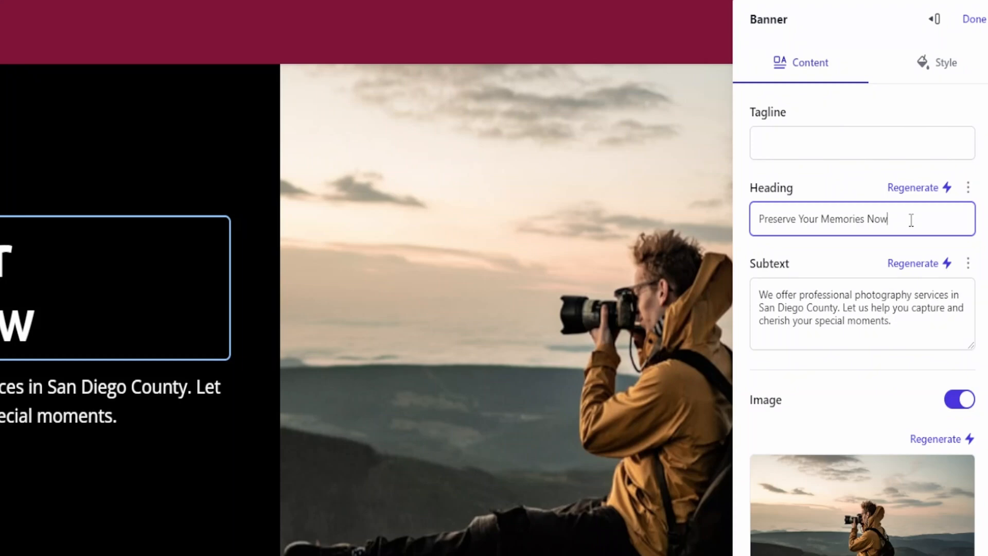
pyautogui.click(857, 308)
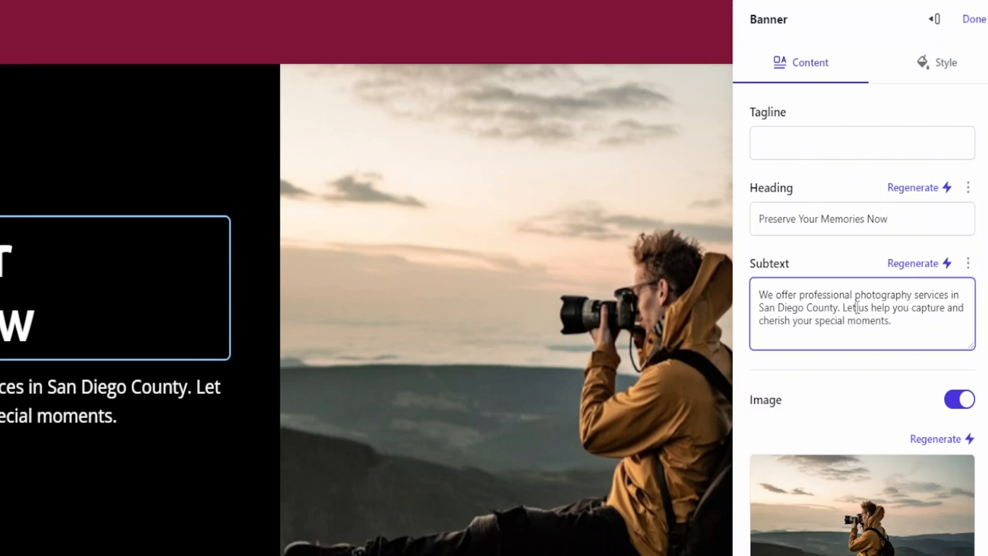
pyautogui.click(896, 326)
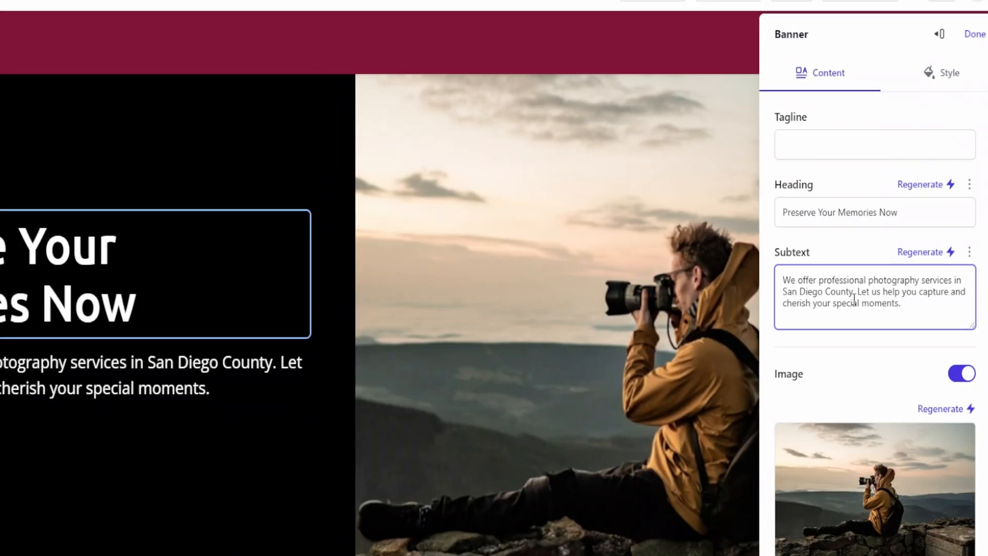
pyautogui.scroll(-3, 847, 313)
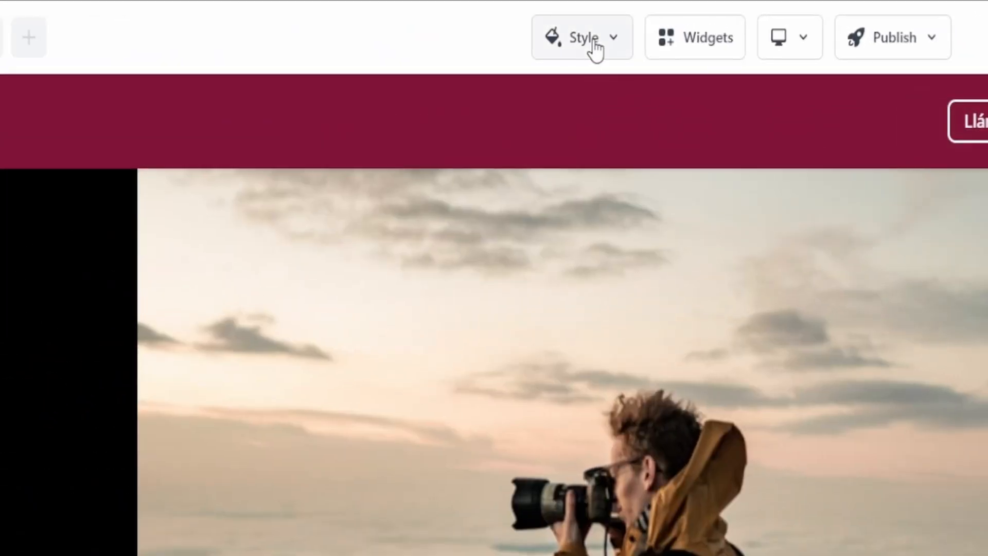
# Step: Apply the black-and-yellow Dark color palette to the website, check it down the page, and open the custom color options
pyautogui.click(729, 25)
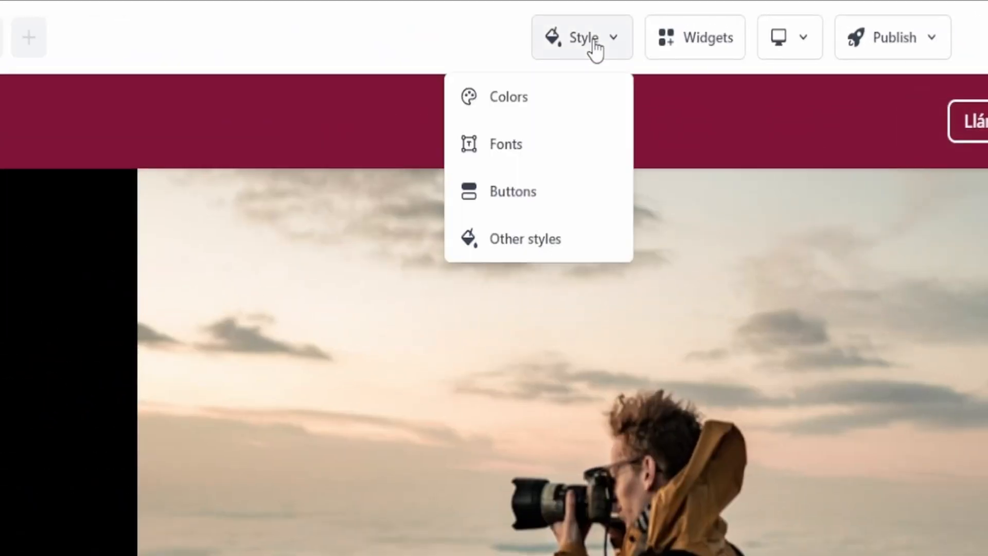
pyautogui.click(549, 105)
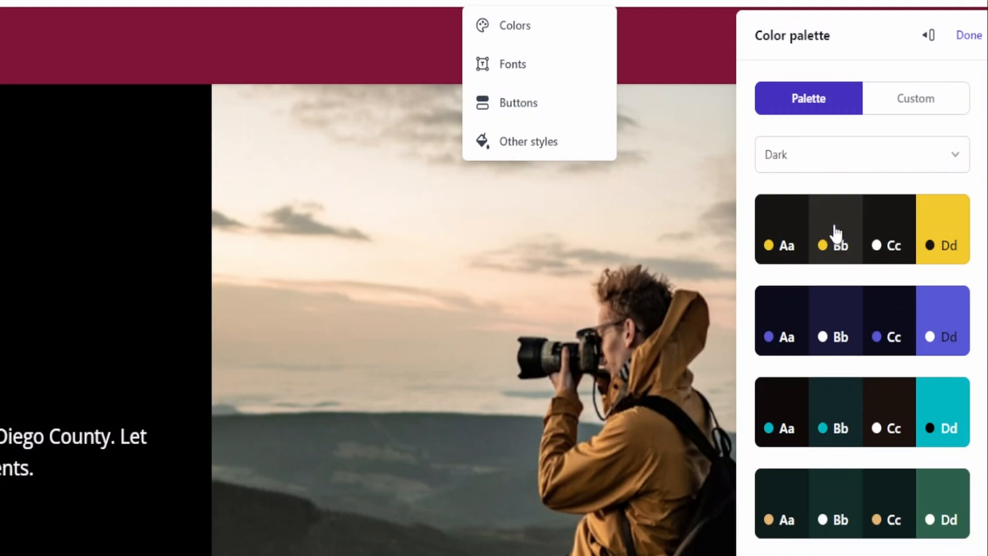
pyautogui.click(836, 233)
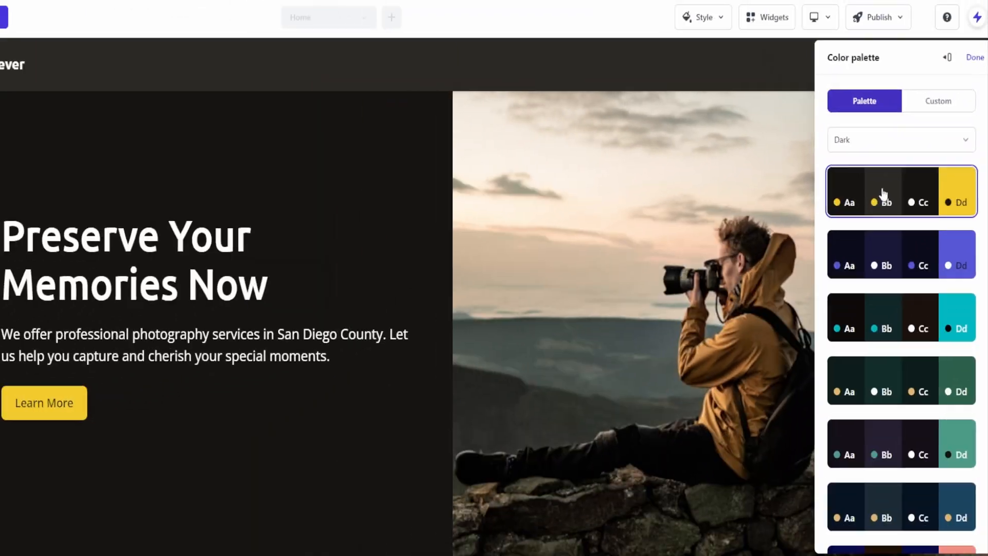
pyautogui.scroll(-3, 402, 367)
pyautogui.scroll(-10, 403, 367)
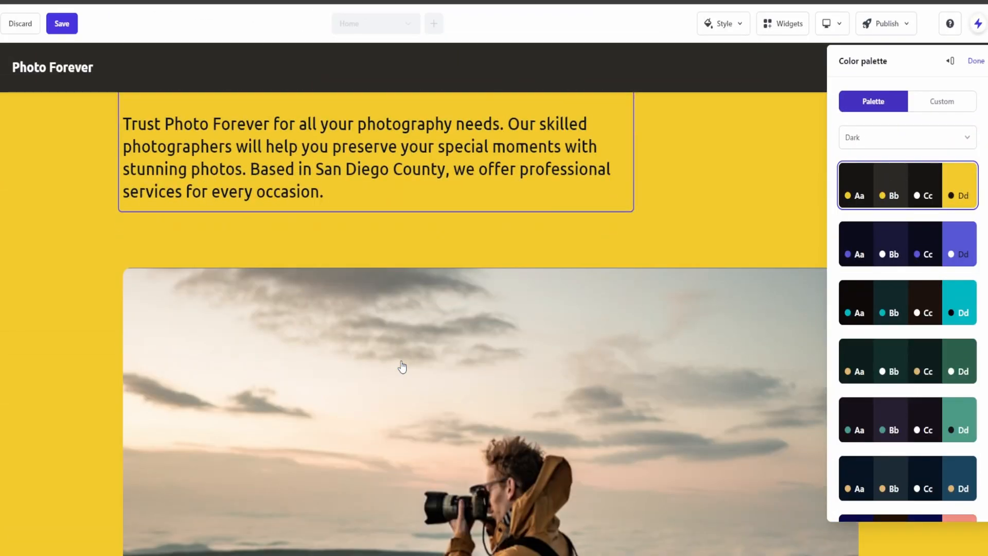
pyautogui.scroll(-4, 401, 366)
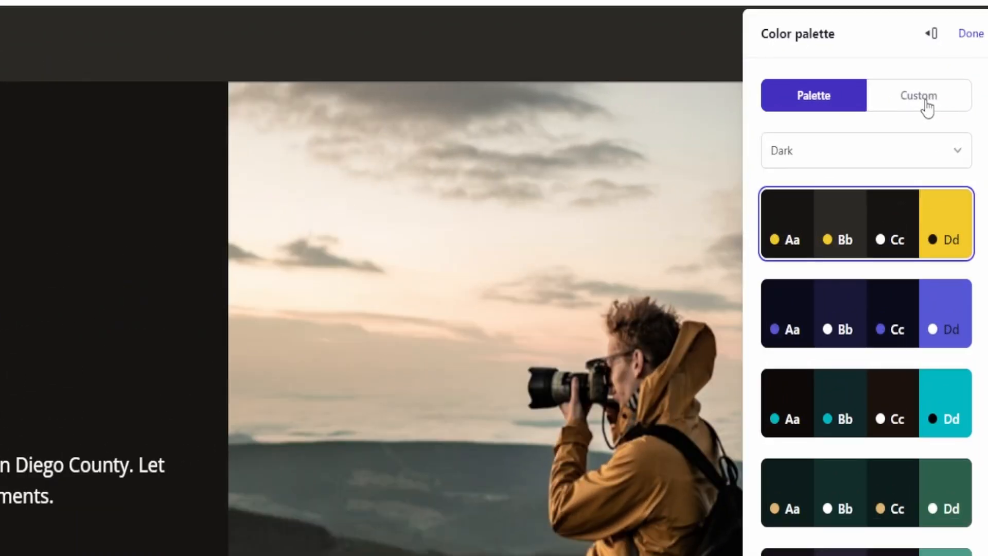
pyautogui.click(925, 103)
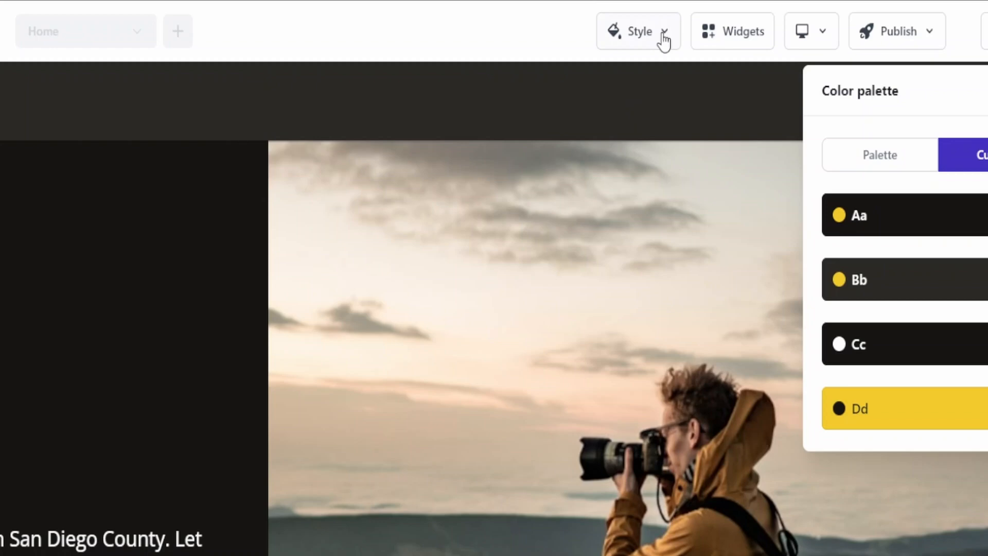
# Step: Apply the Dancing Script font pack with Quicksand body text and check it across the page's sections
pyautogui.click(664, 36)
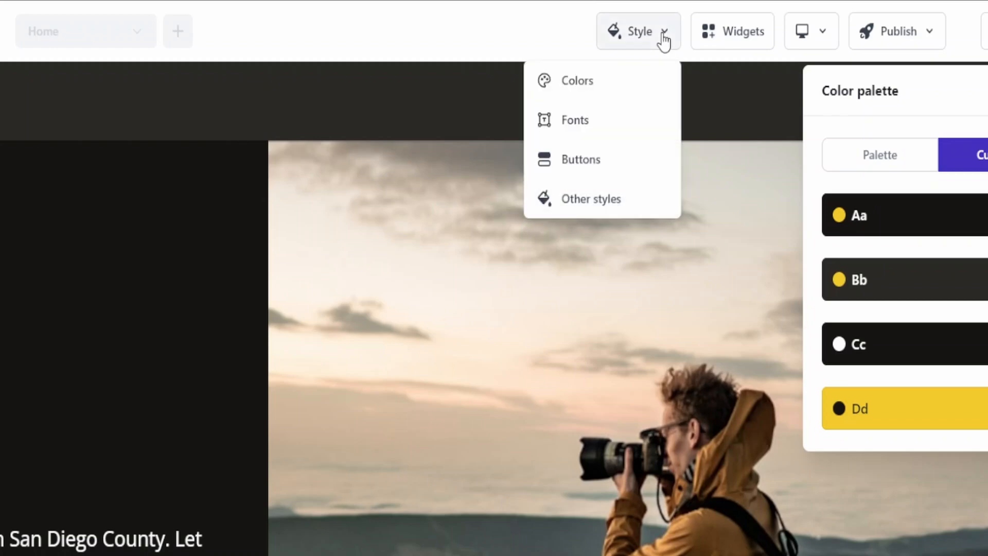
pyautogui.click(612, 124)
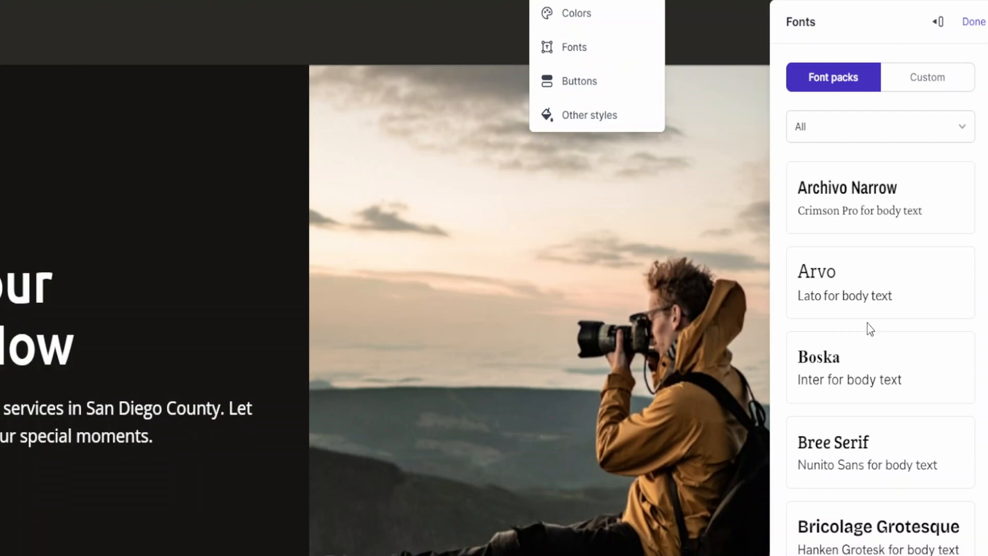
pyautogui.scroll(-6, 867, 323)
pyautogui.scroll(-4, 869, 329)
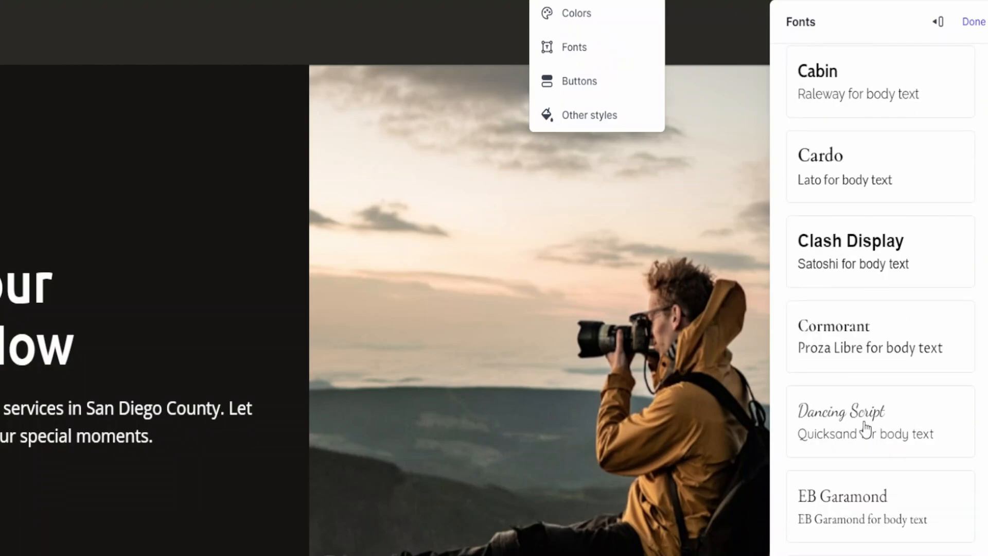
pyautogui.click(866, 435)
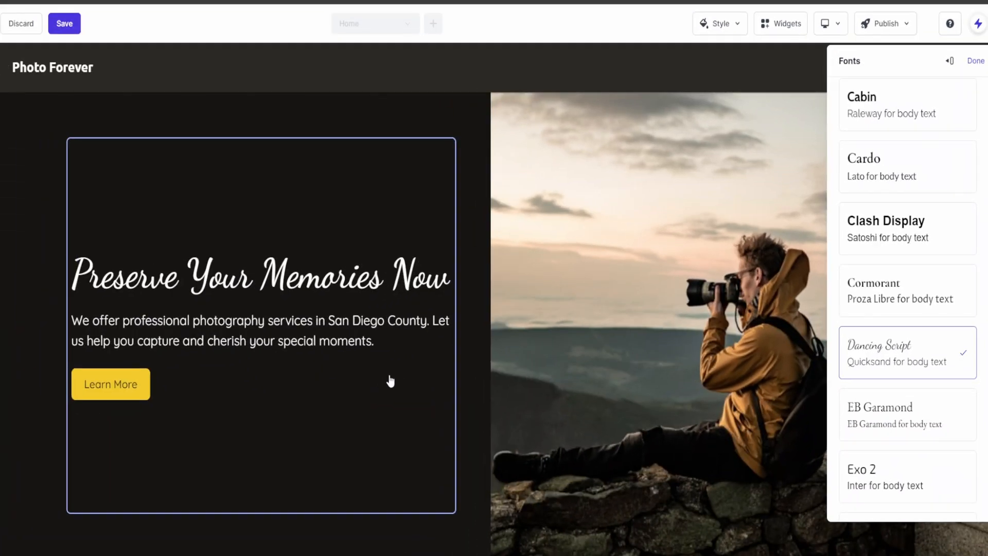
pyautogui.scroll(-10, 331, 406)
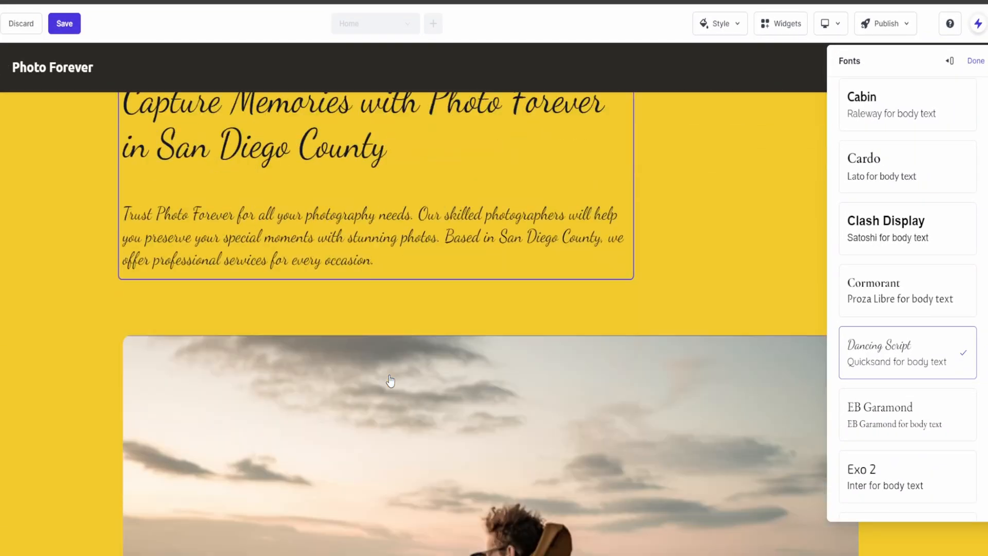
pyautogui.scroll(-15, 390, 381)
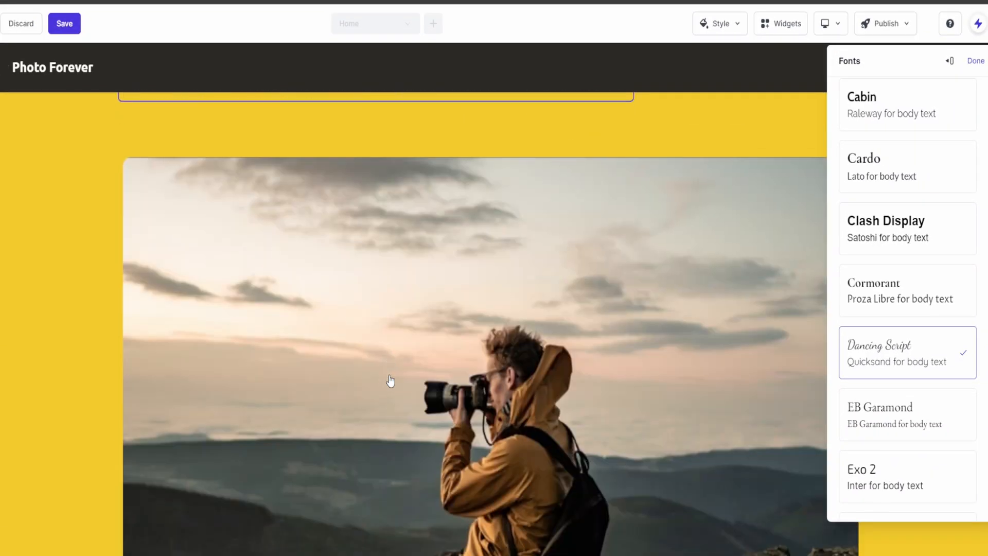
pyautogui.scroll(-14, 390, 381)
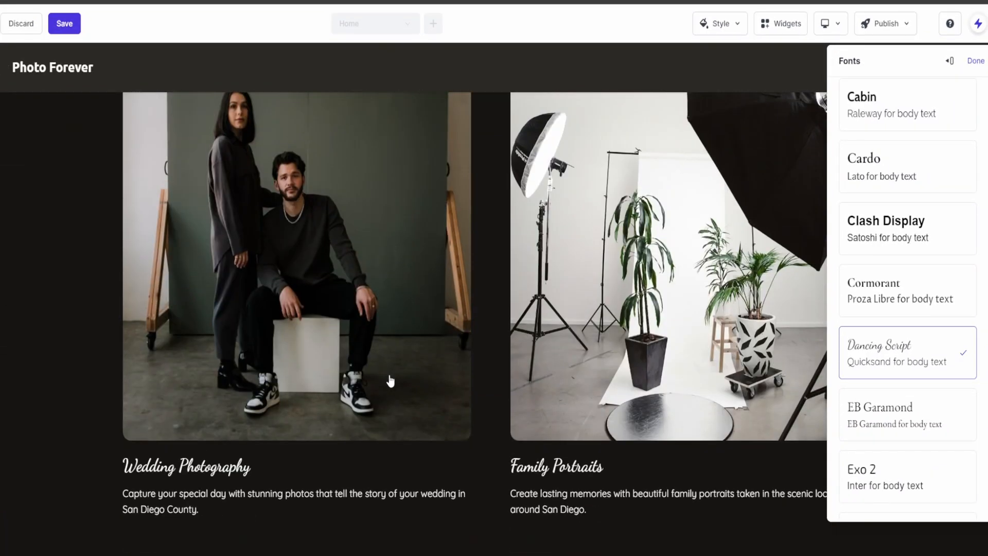
# Step: Set the shape of the website's Style 1 buttons to Pill
pyautogui.click(720, 23)
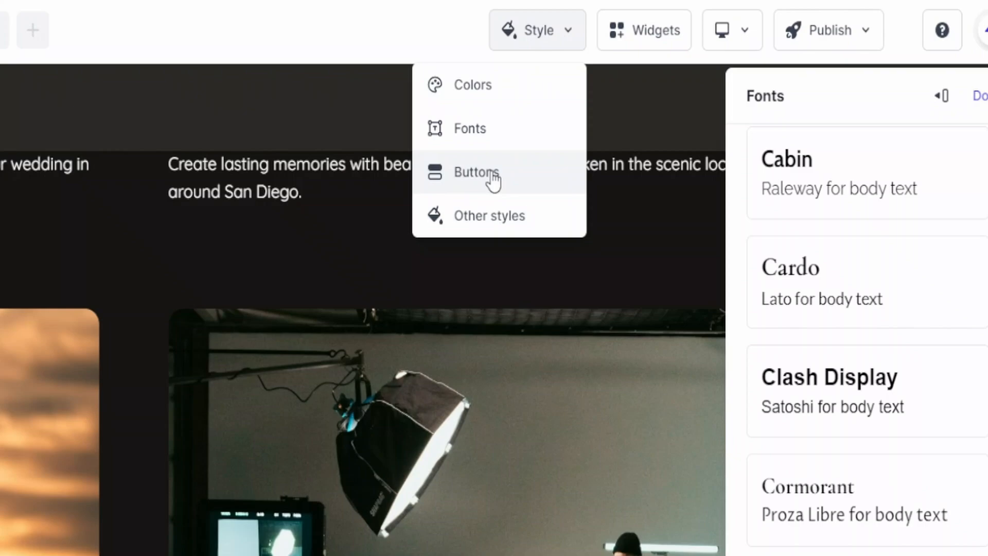
pyautogui.click(694, 107)
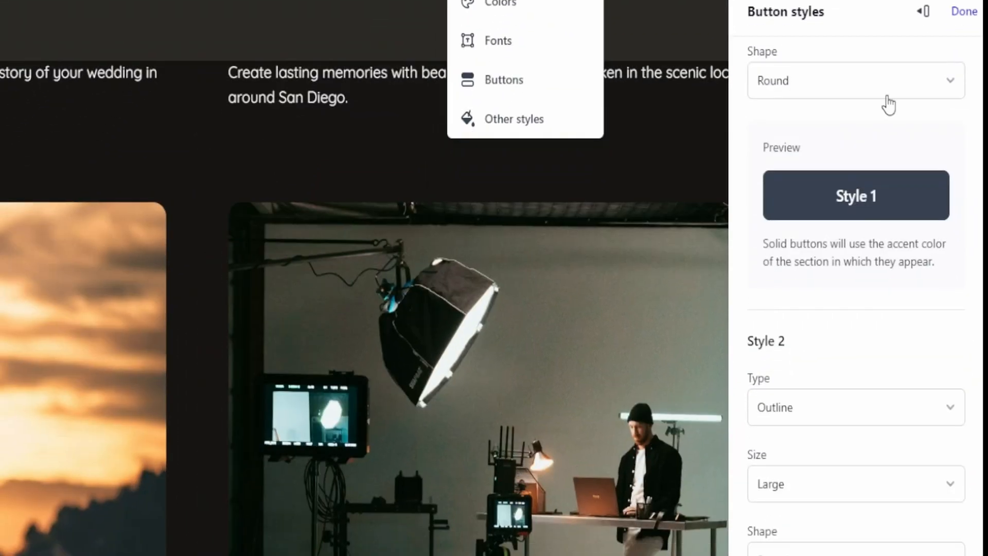
pyautogui.click(886, 179)
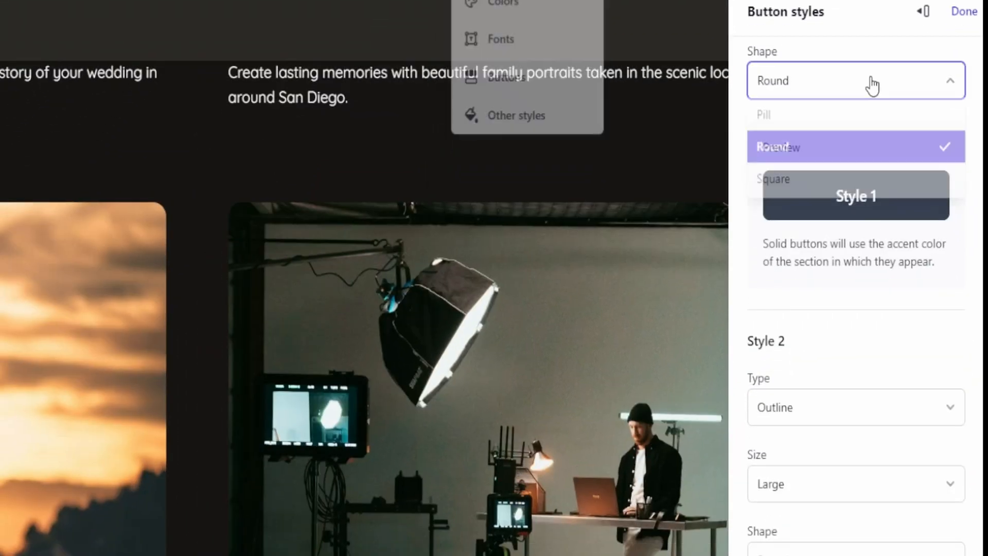
pyautogui.click(872, 122)
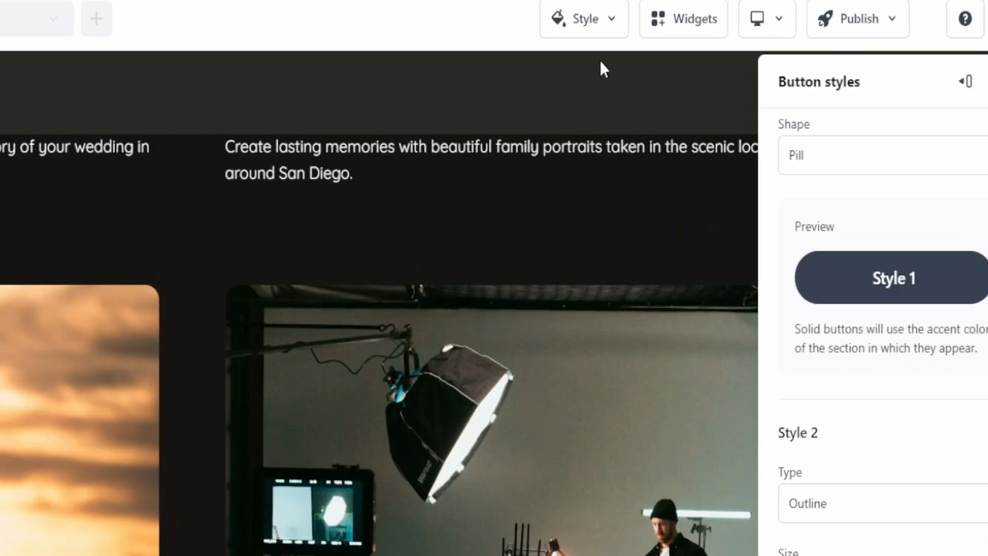
# Step: Set the animation style for the website's elements to Zoom out
pyautogui.click(595, 41)
pyautogui.click(561, 215)
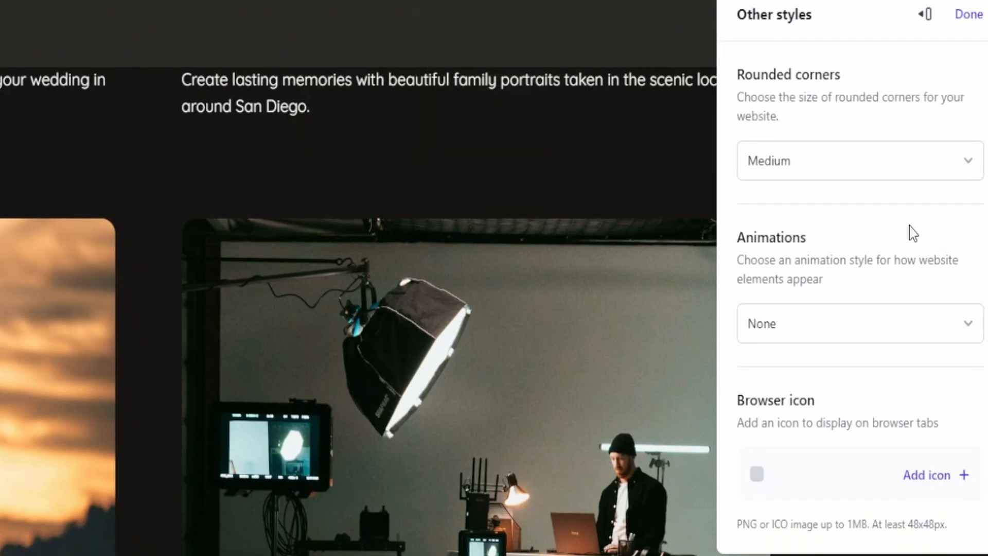
pyautogui.scroll(10, 335, 457)
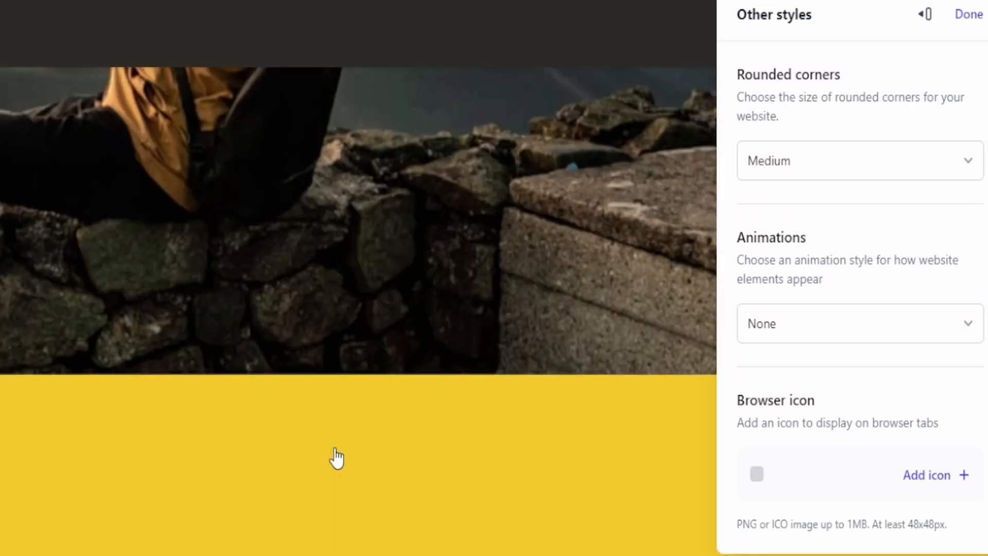
pyautogui.scroll(10, 335, 457)
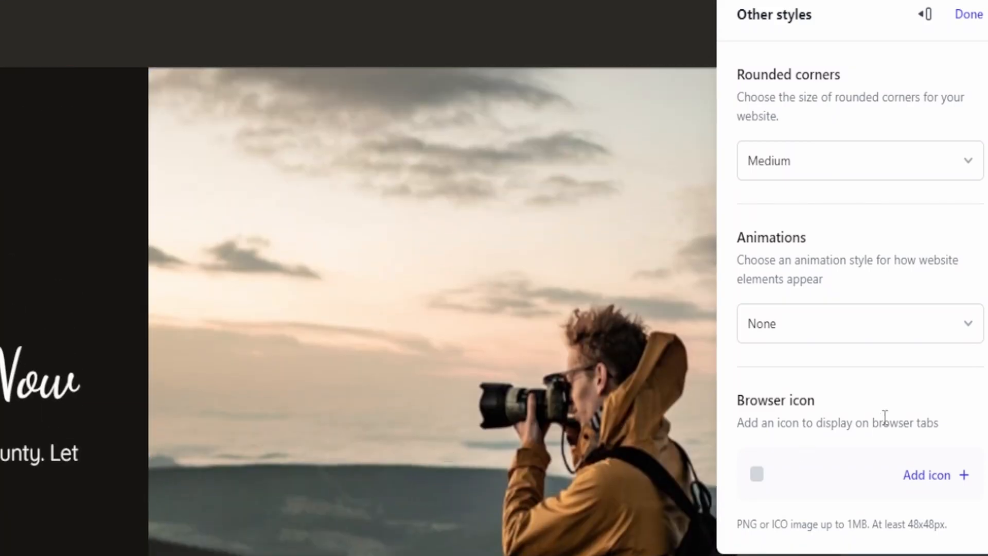
pyautogui.click(913, 339)
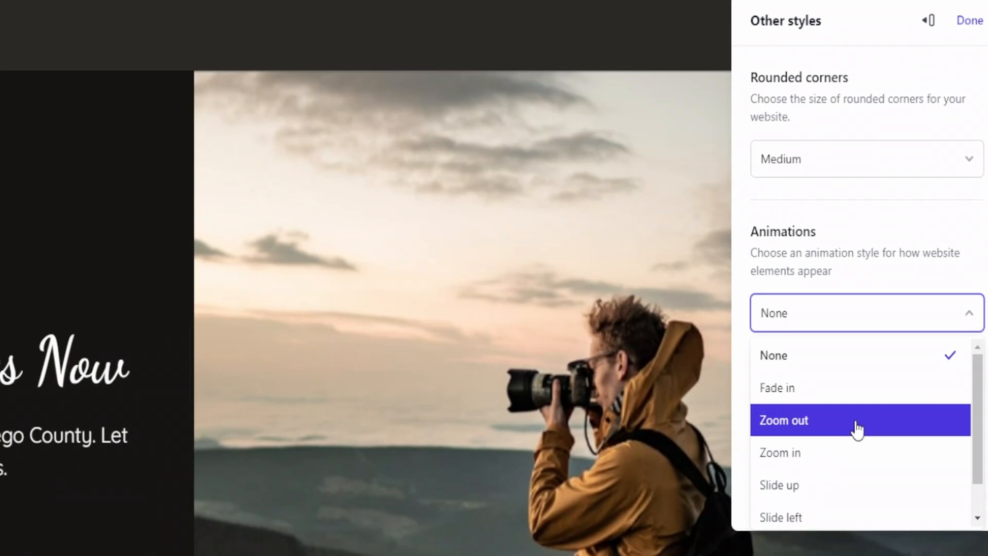
pyautogui.click(853, 437)
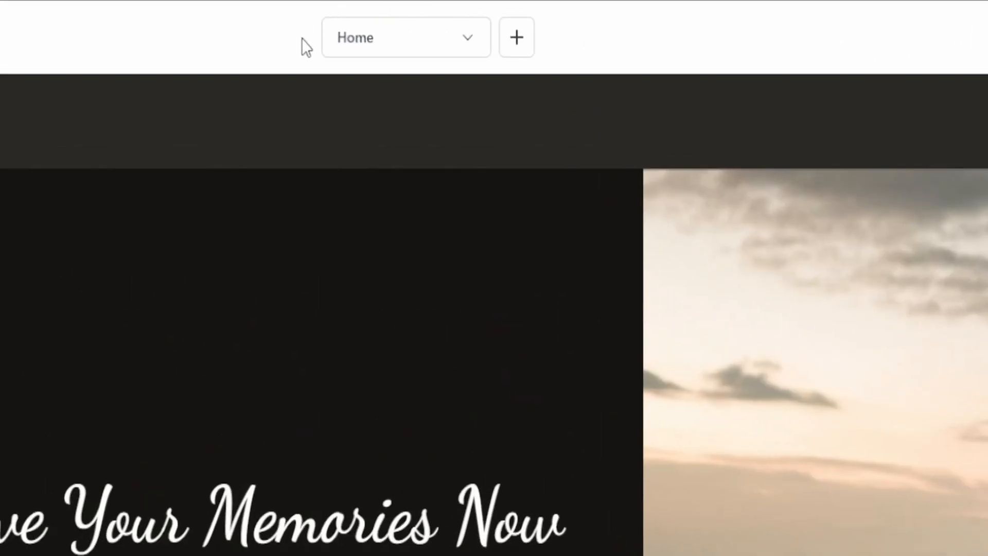
# Step: Add a new page to the website from the Services template
pyautogui.click(520, 41)
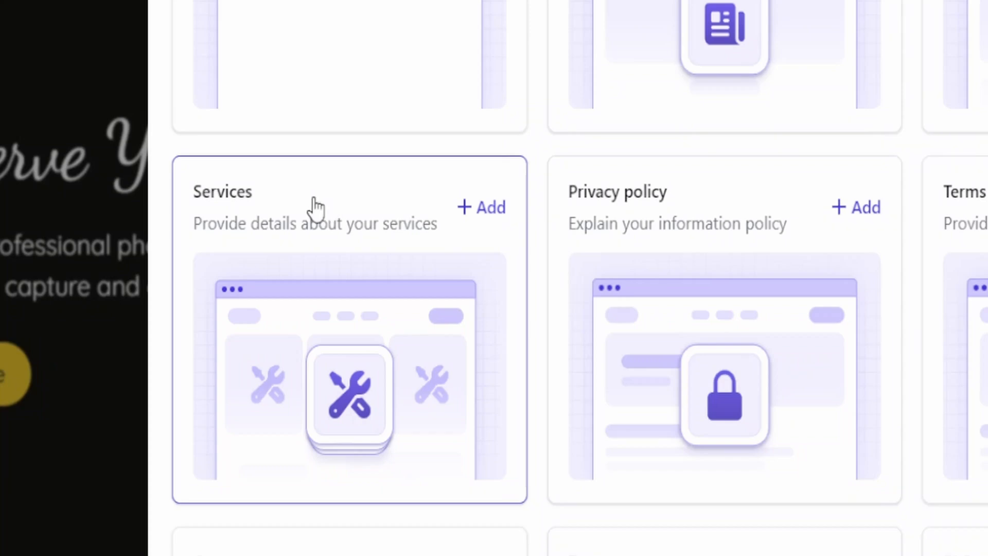
pyautogui.click(314, 199)
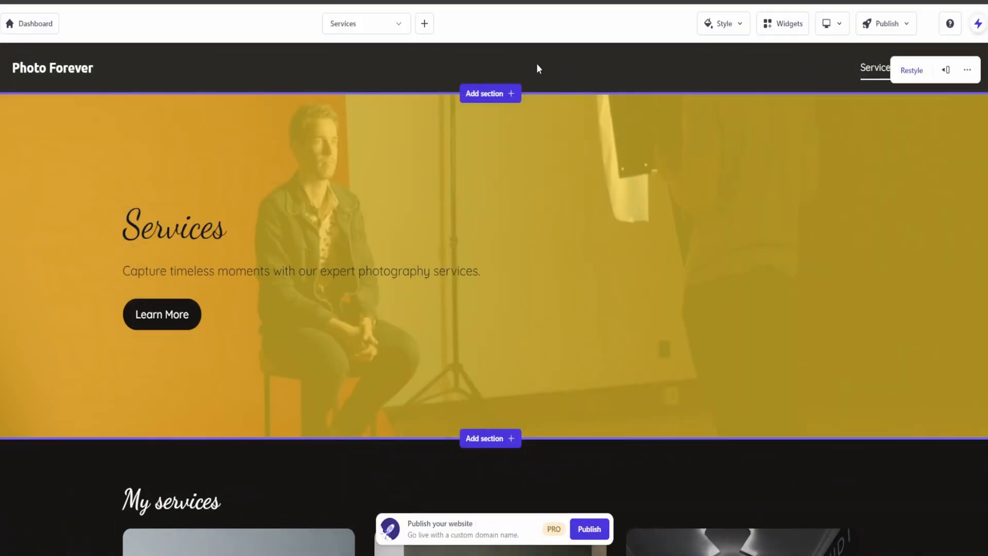
pyautogui.middleClick(536, 65)
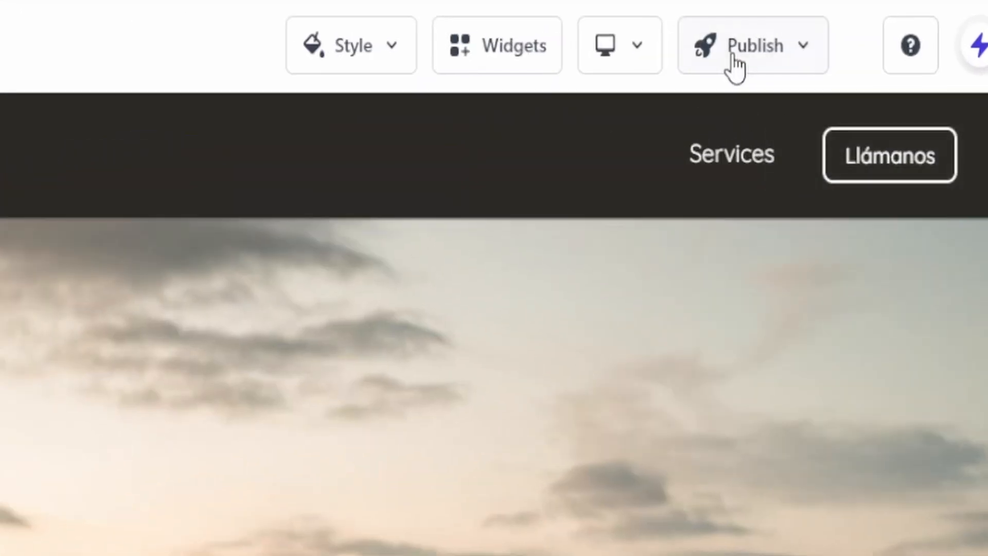
# Step: Look over the website's preview and publishing options and its widgets
pyautogui.click(878, 26)
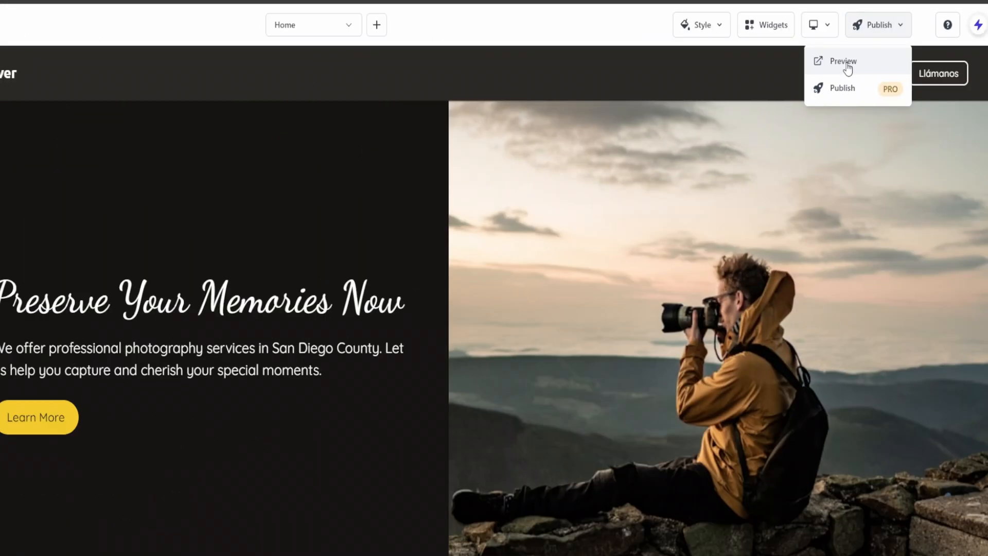
pyautogui.click(684, 139)
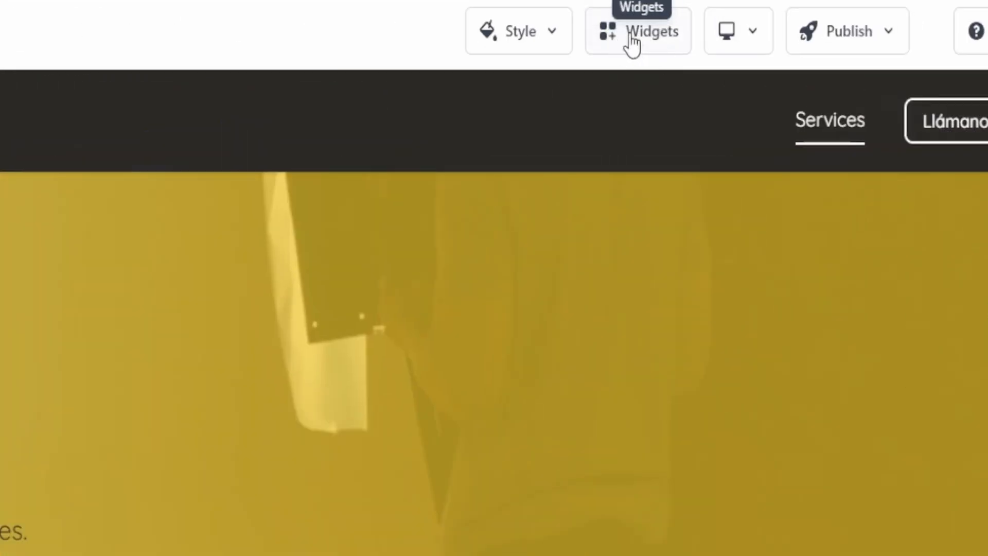
pyautogui.click(648, 52)
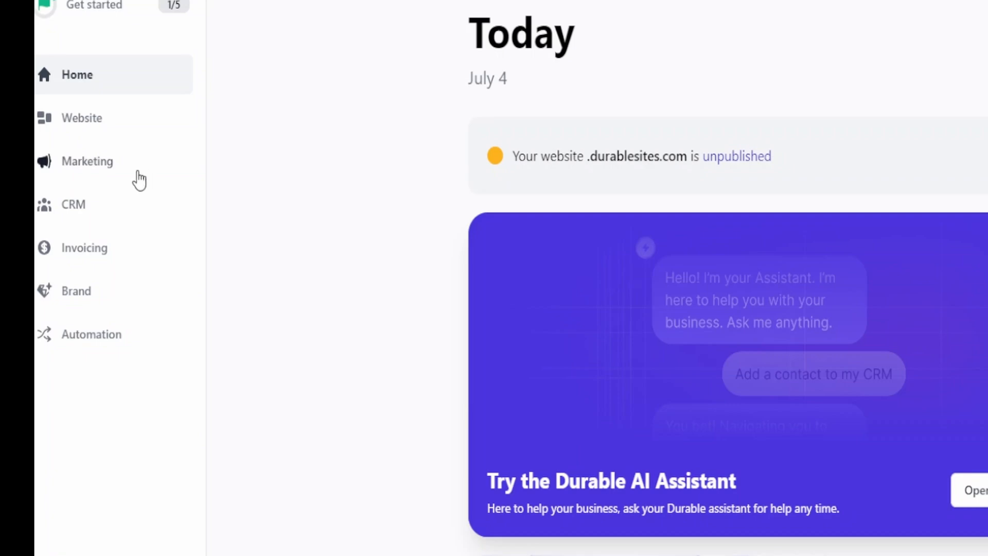
# Step: Look over the Social, Ads and Emails tools in the Marketing section
pyautogui.click(96, 170)
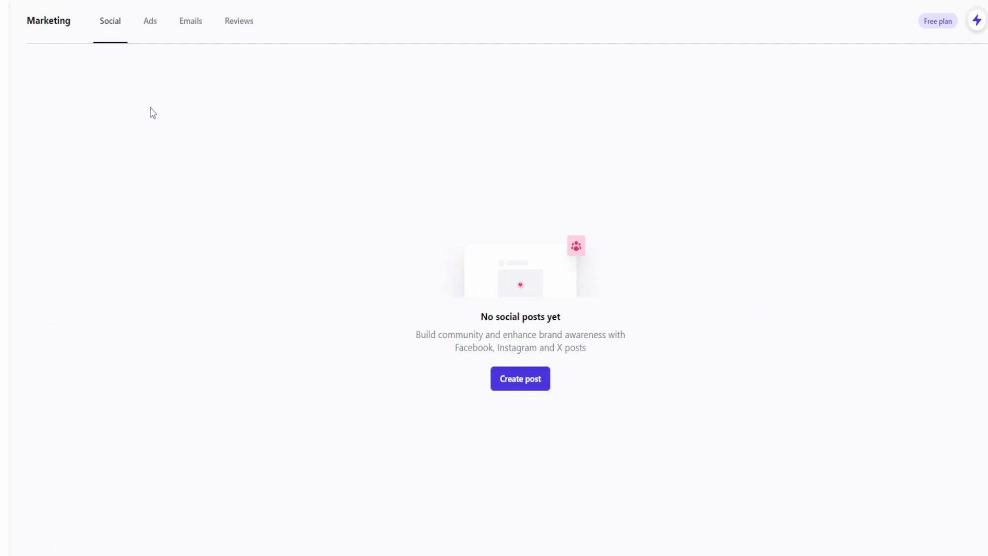
pyautogui.click(149, 24)
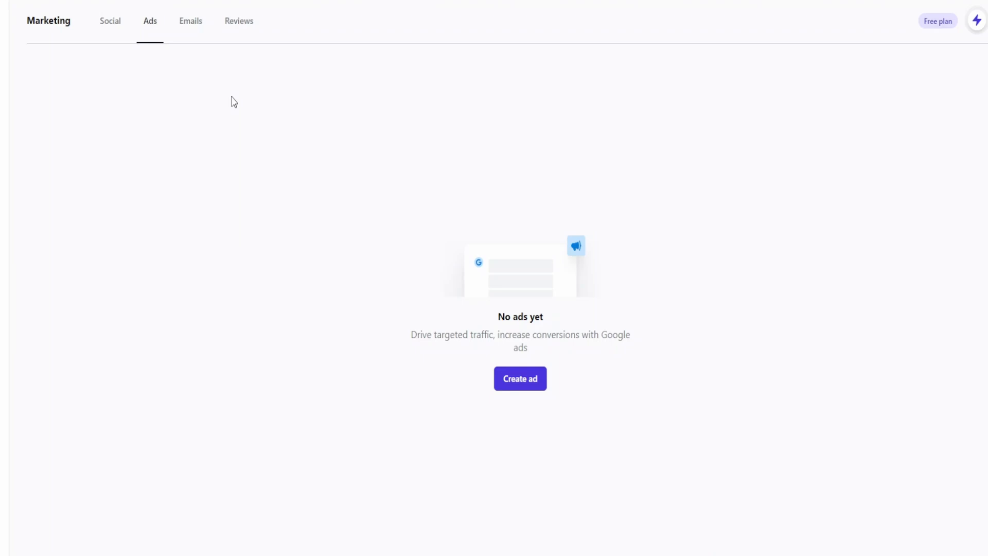
pyautogui.click(189, 31)
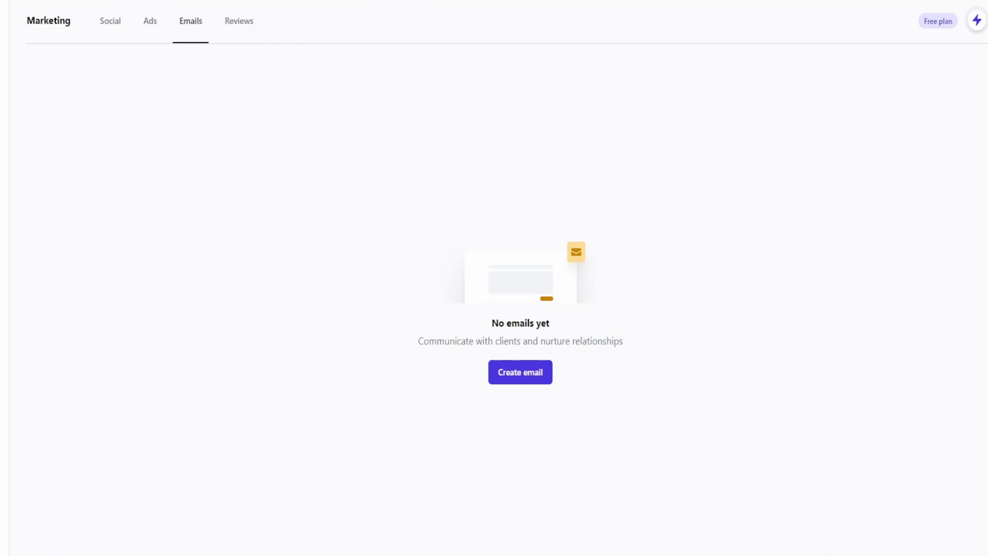
# Step: Look over the CRM, Invoicing and Brand sections and the skills offered under Automation
pyautogui.click(78, 215)
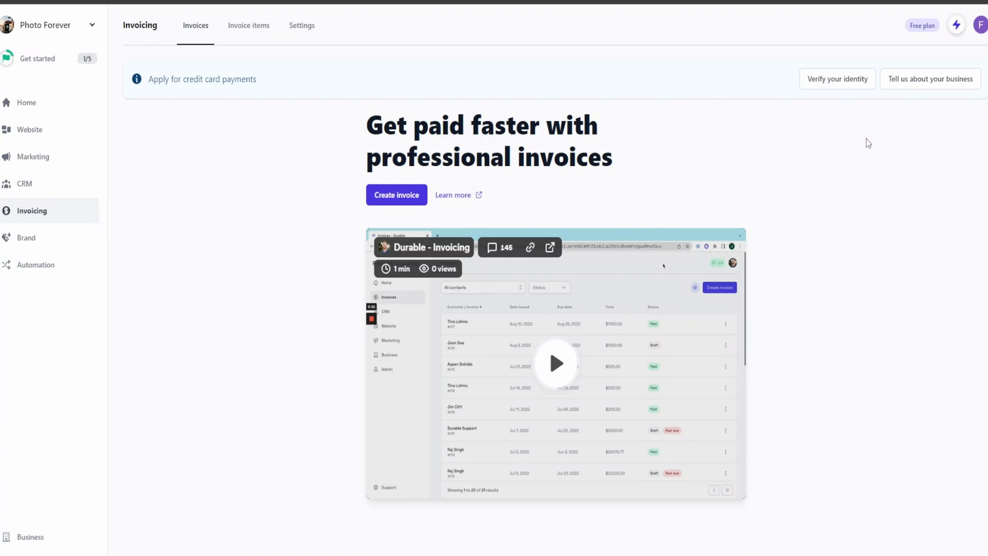
pyautogui.click(37, 241)
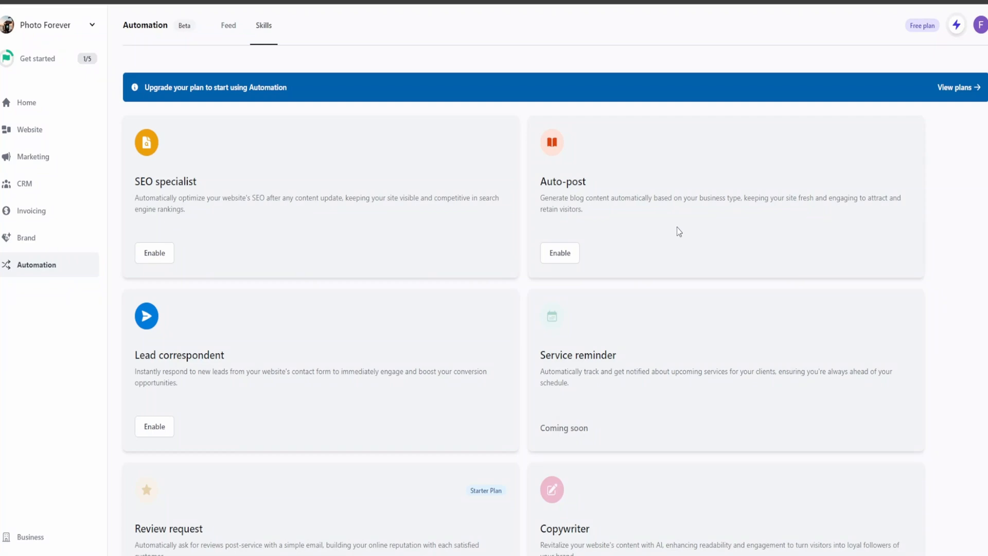
pyautogui.scroll(-2, 351, 306)
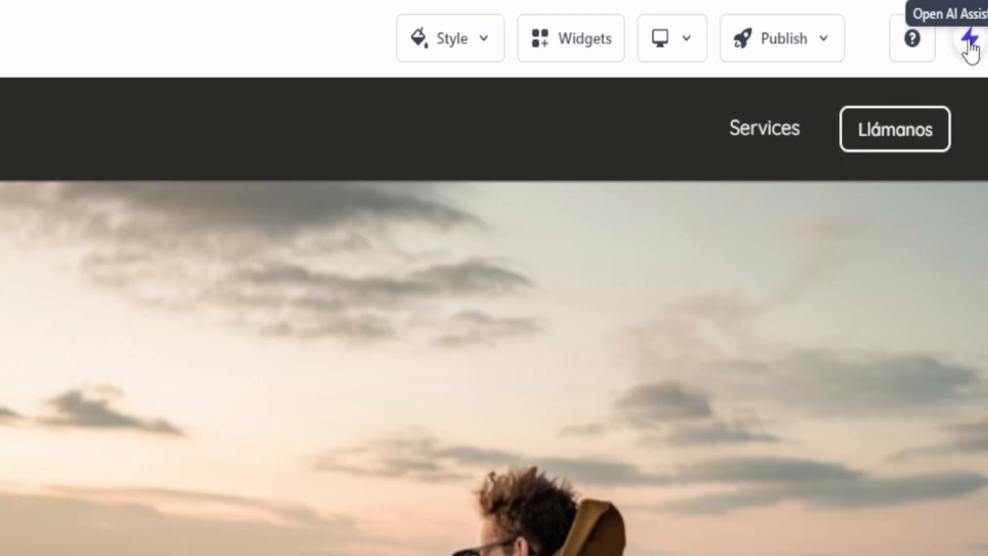
# Step: Ask the website editor's AI Assistant "Can you help me change the header image?"
pyautogui.click(970, 40)
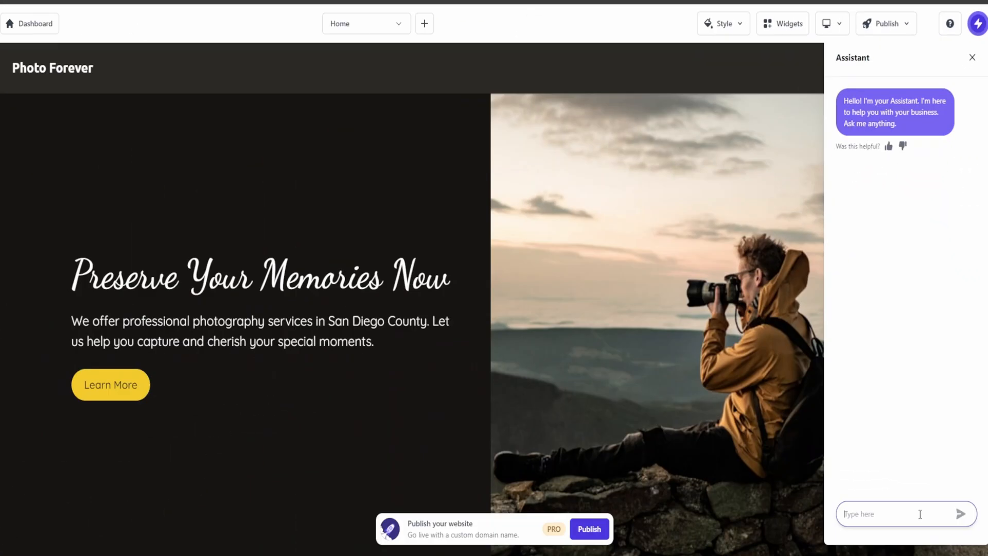
pyautogui.write('Can you help me change the header image?')
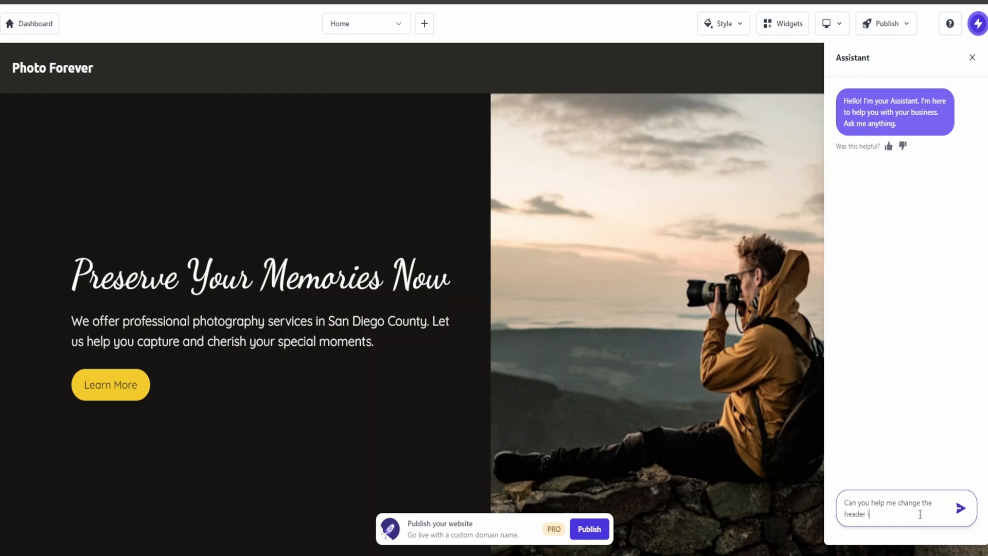
pyautogui.press('Return')
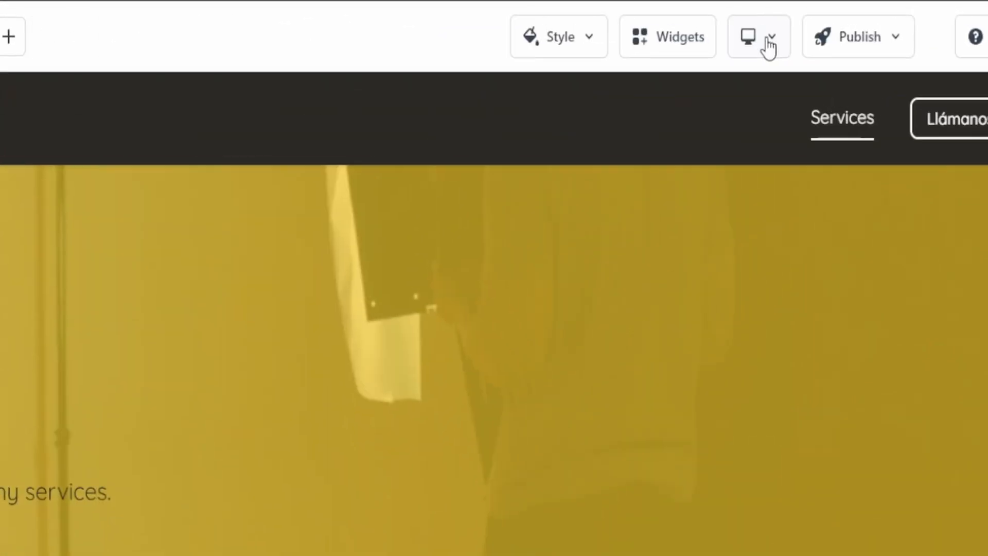
# Step: Preview the Services page in the Phone layout and look over the home page at full width
pyautogui.click(771, 46)
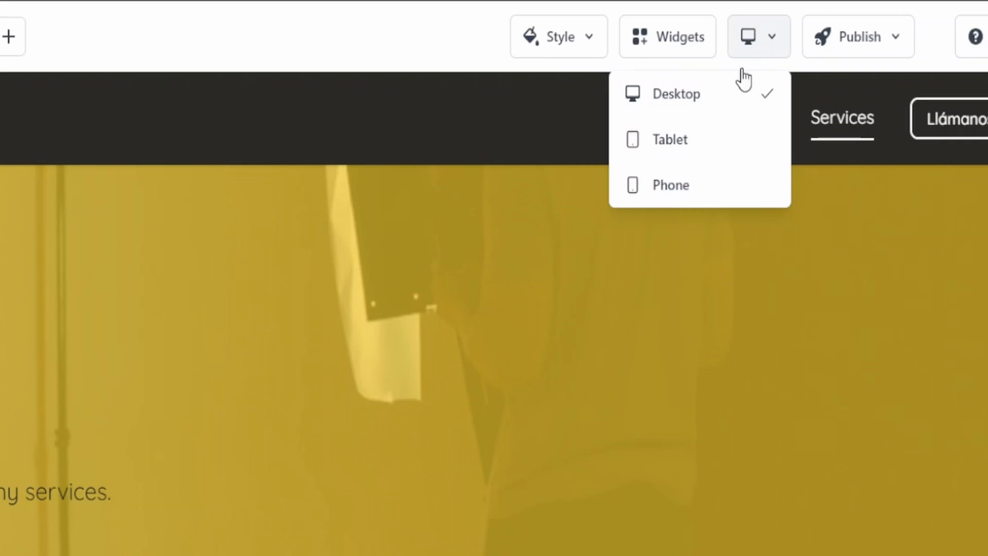
pyautogui.click(687, 186)
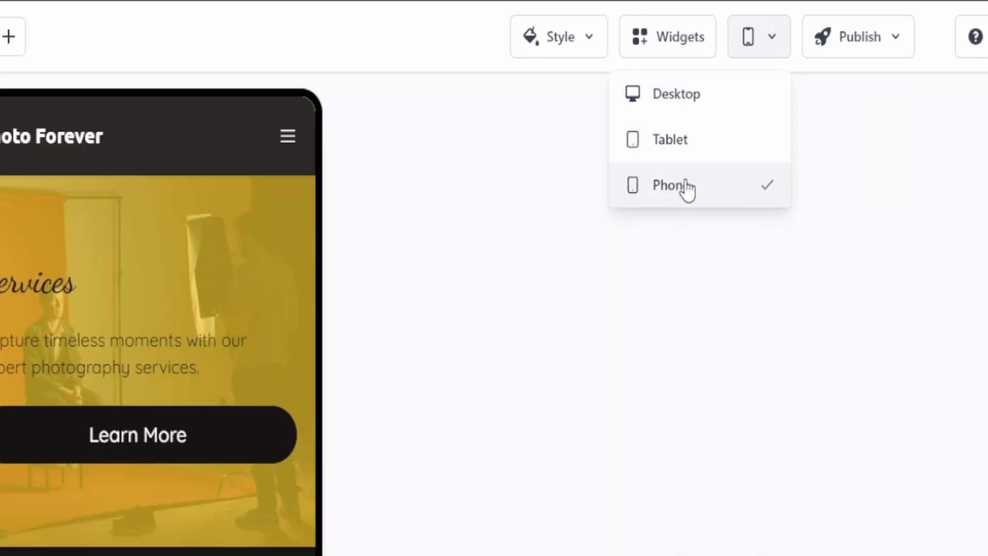
pyautogui.scroll(-10, 371, 228)
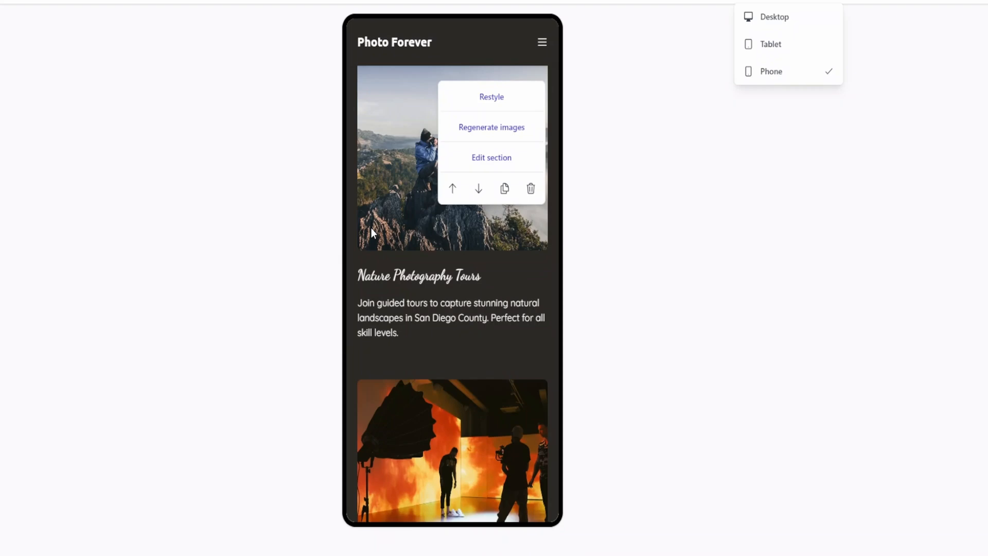
pyautogui.scroll(10, 371, 227)
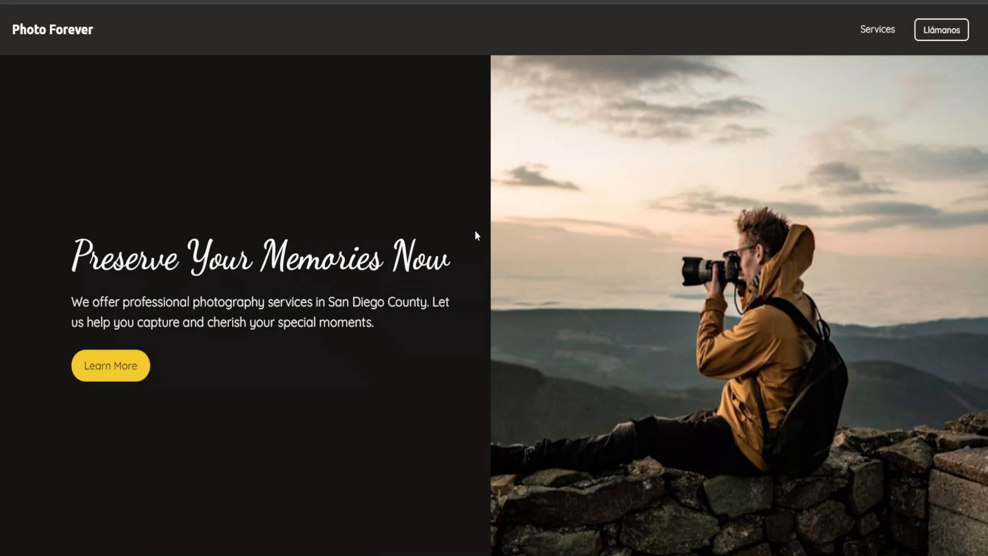
pyautogui.middleClick(474, 254)
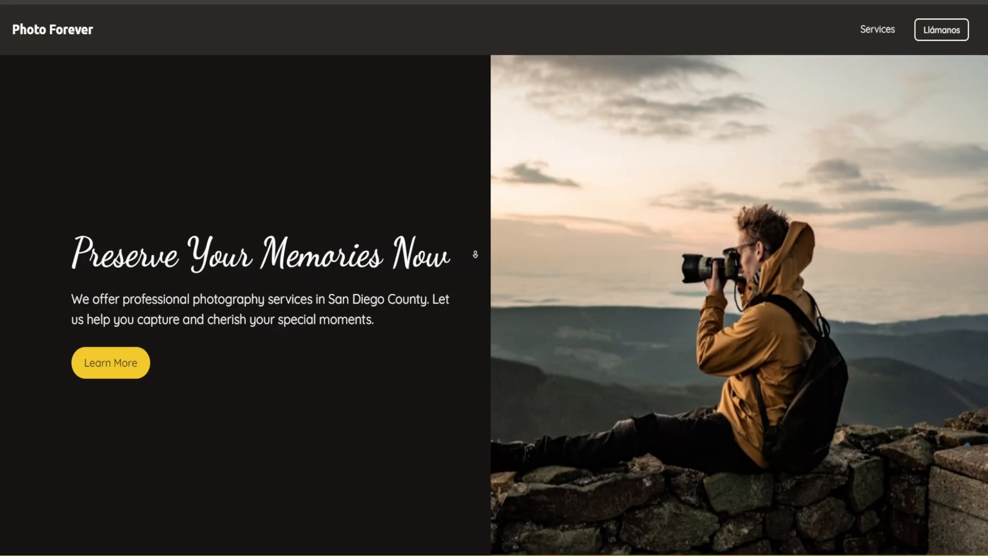